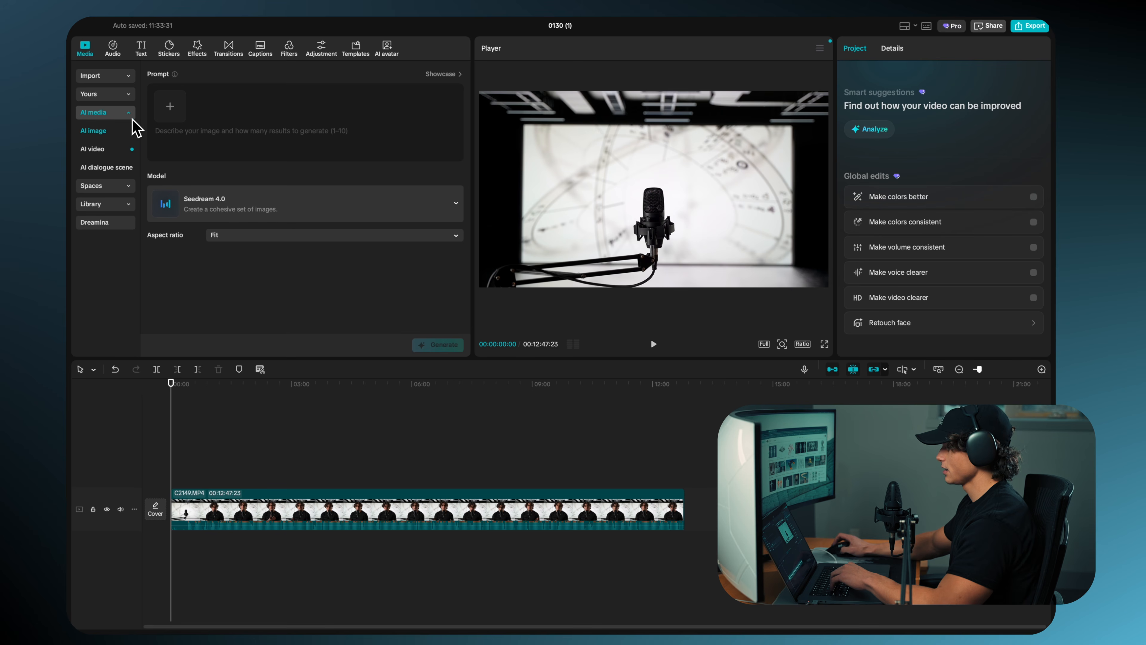
Step: Set up the AI image generation with the Nano Banana Pro model and a 16:9 aspect ratio
left_click(369, 204)
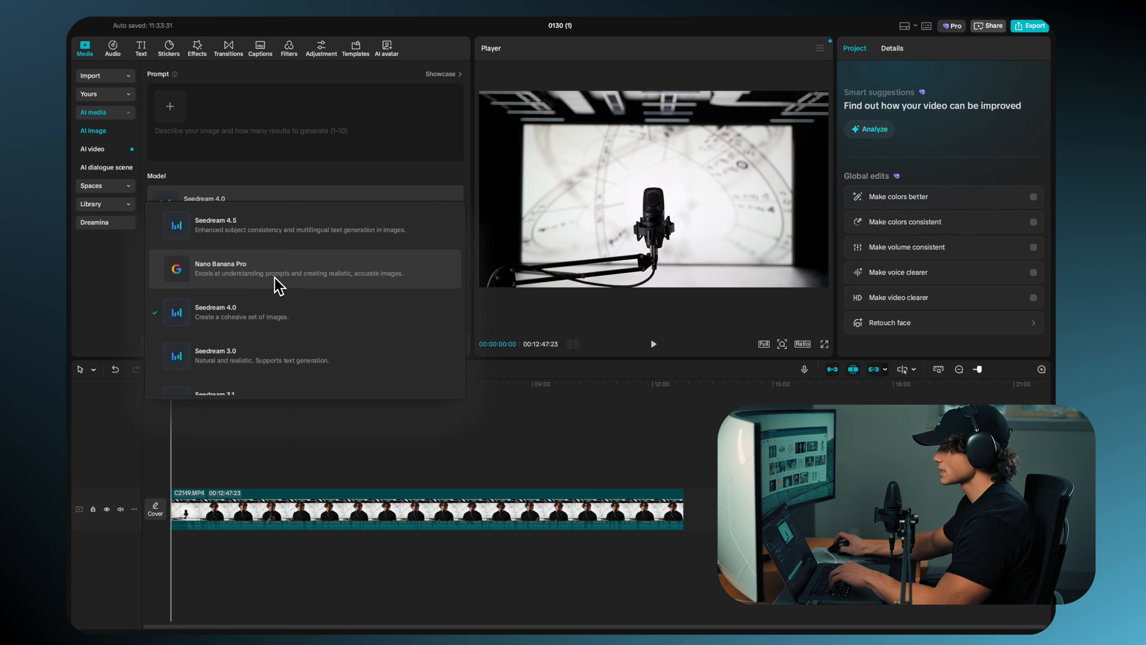
left_click(238, 278)
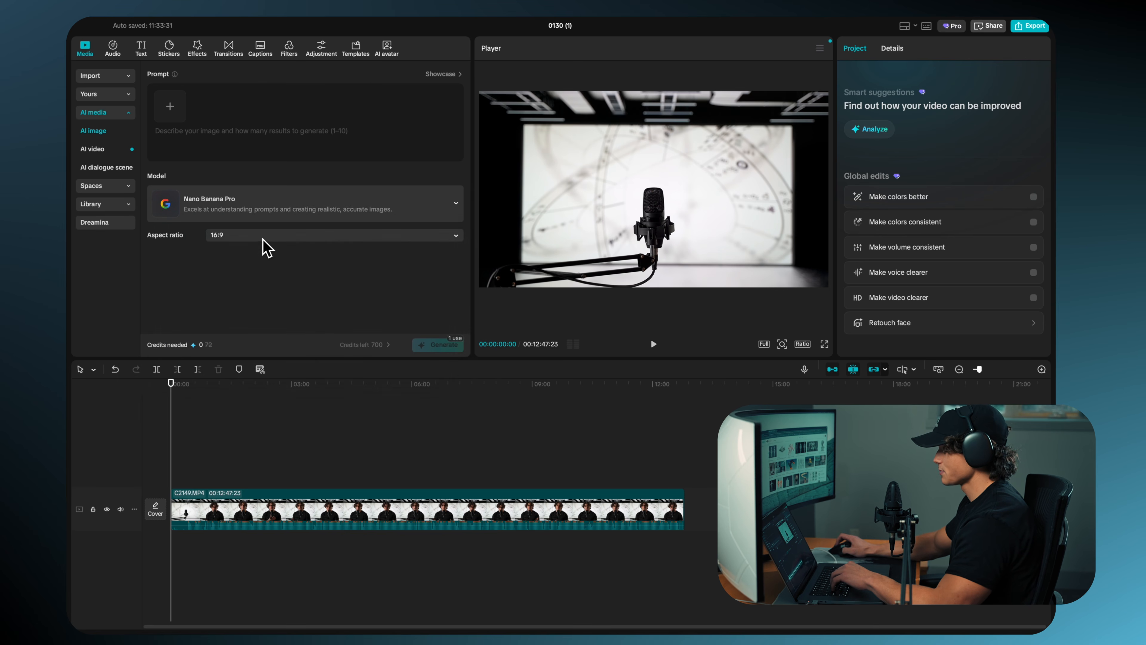
left_click(262, 237)
left_click(216, 271)
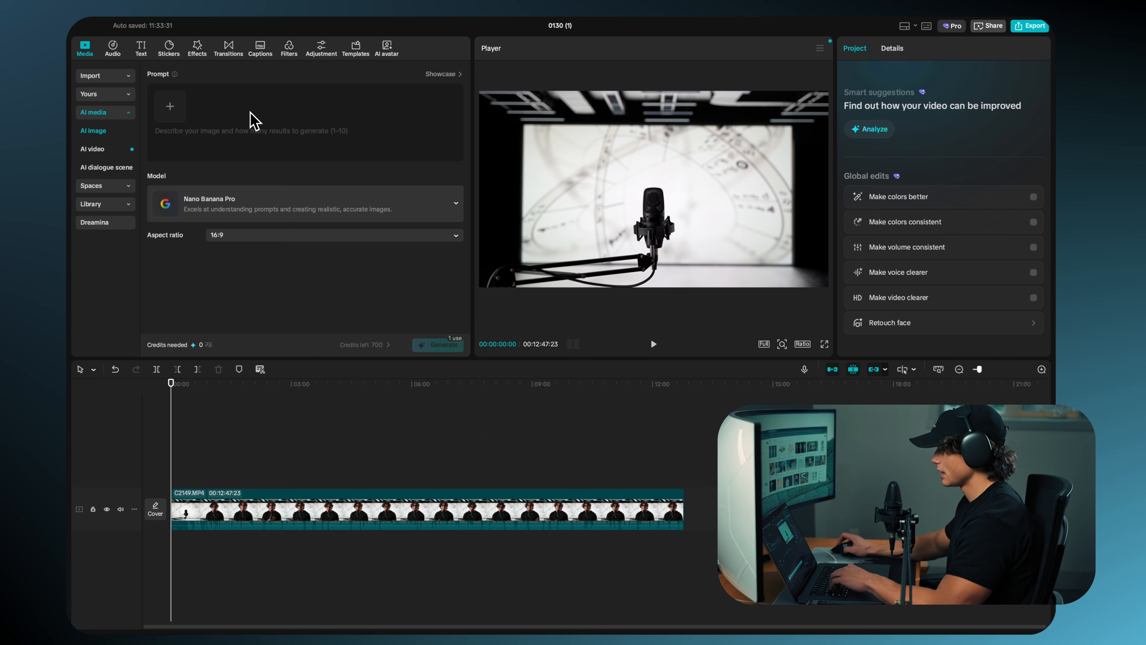
Step: Attach the mannequin screenshot as the reference image for the AI image prompt and close its preview window
left_click(174, 110)
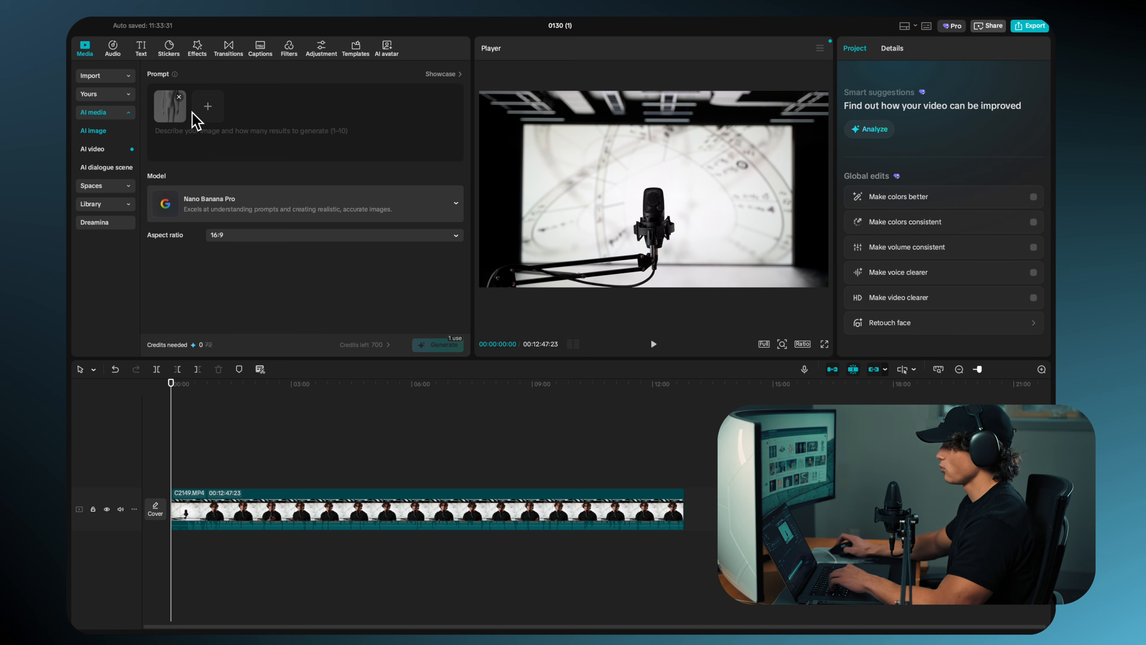
left_click(178, 112)
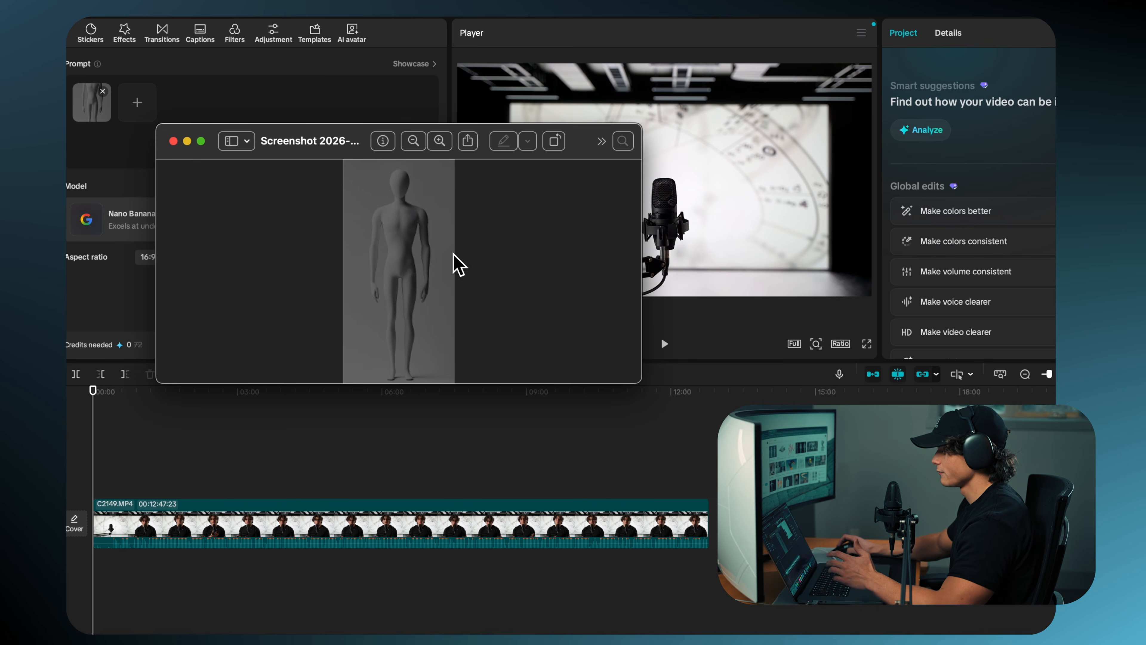
left_click(174, 141)
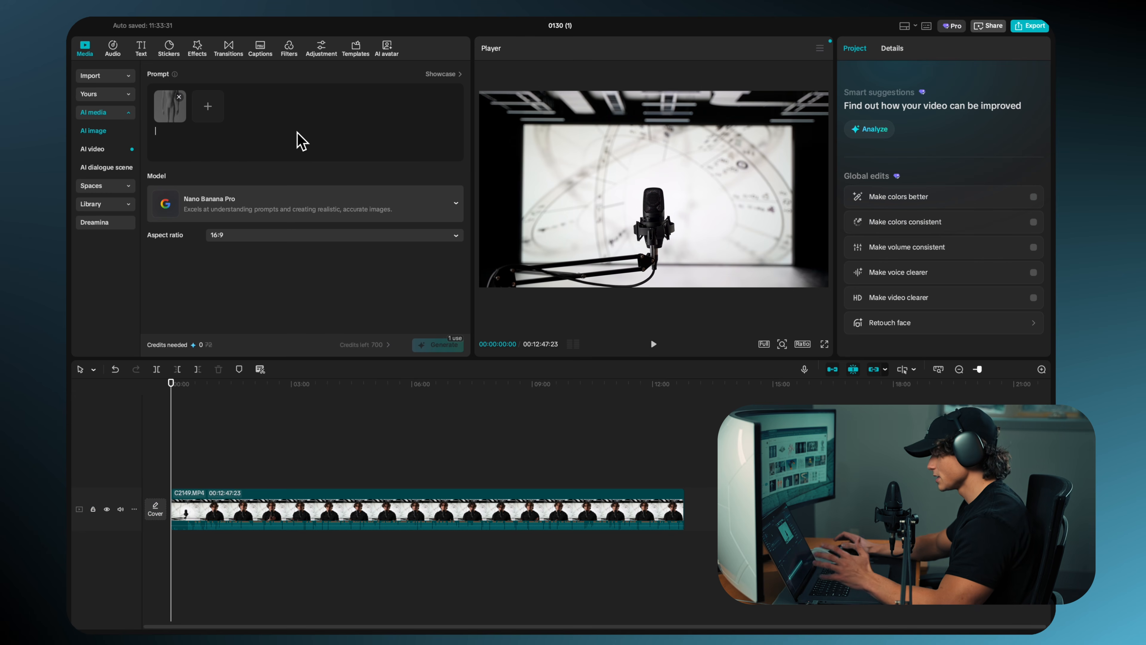
Step: Generate an image from a prompt for a cinematic shot of a guy in a vent with white hair, 3-D look, orange hue and dust particles
type("Generate me a cinematic shot of a guy in a vent. Use the image I provided as a reference for how his face should look. I want you to add white hair on him. I want this to look like it was made in a 3-D software. I want a cinematic orange hue with some dust particles.")
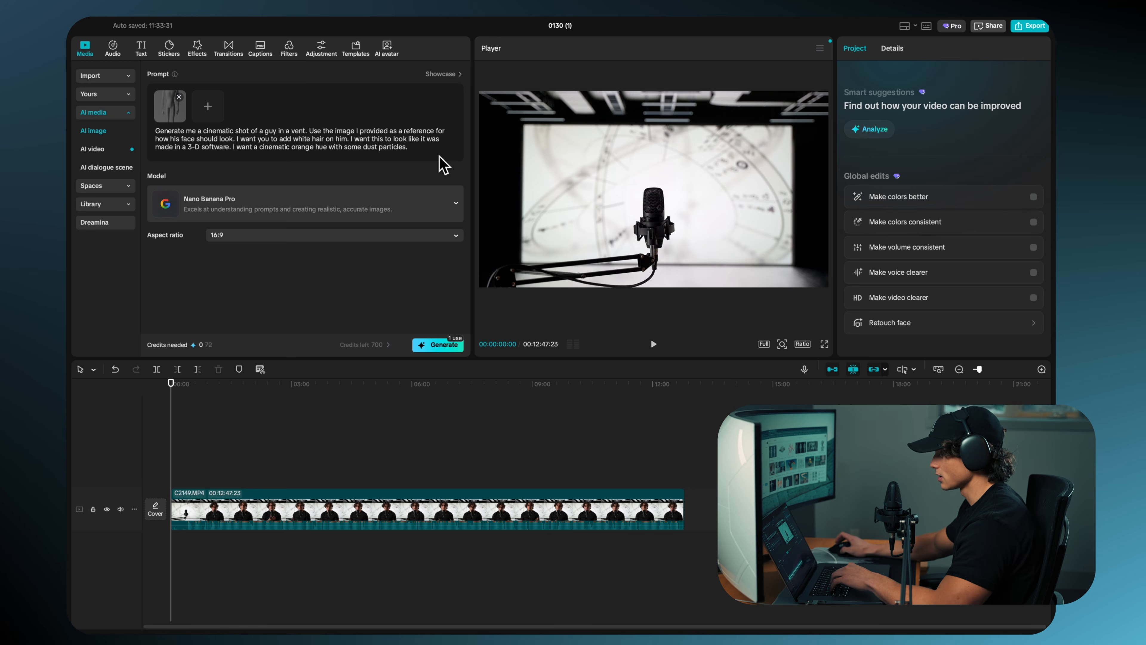
left_click(438, 344)
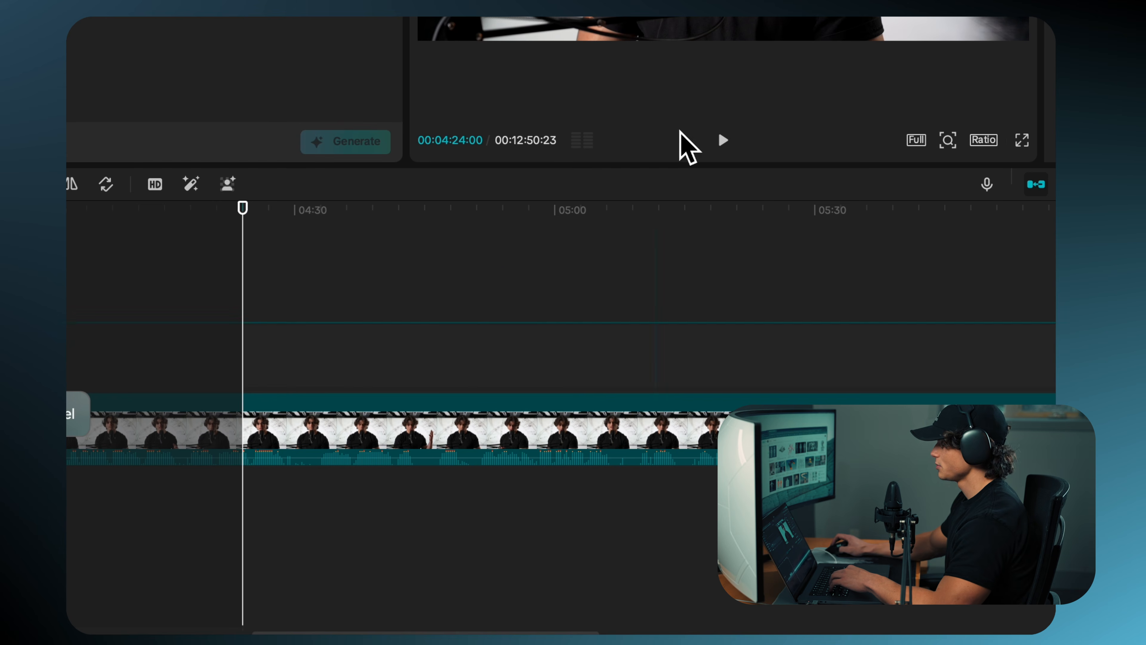
Step: Move the generated vent image to about 00:04:30 on the track above the main footage
left_click_drag(499, 468, 445, 470)
mouse_move(351, 346)
left_mouse_down()
mouse_move(339, 372)
mouse_move(338, 357)
left_mouse_up()
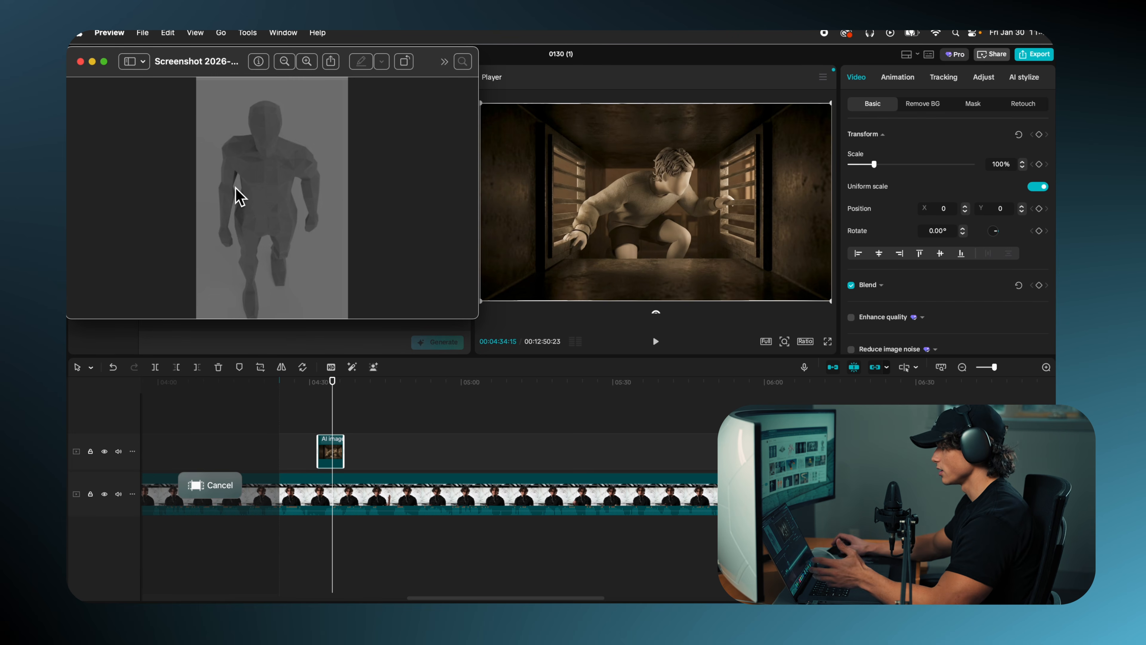
Step: Switch back to CapCut and paste the prompt for a second AI image with a mannequin reference attached
key("super+Tab")
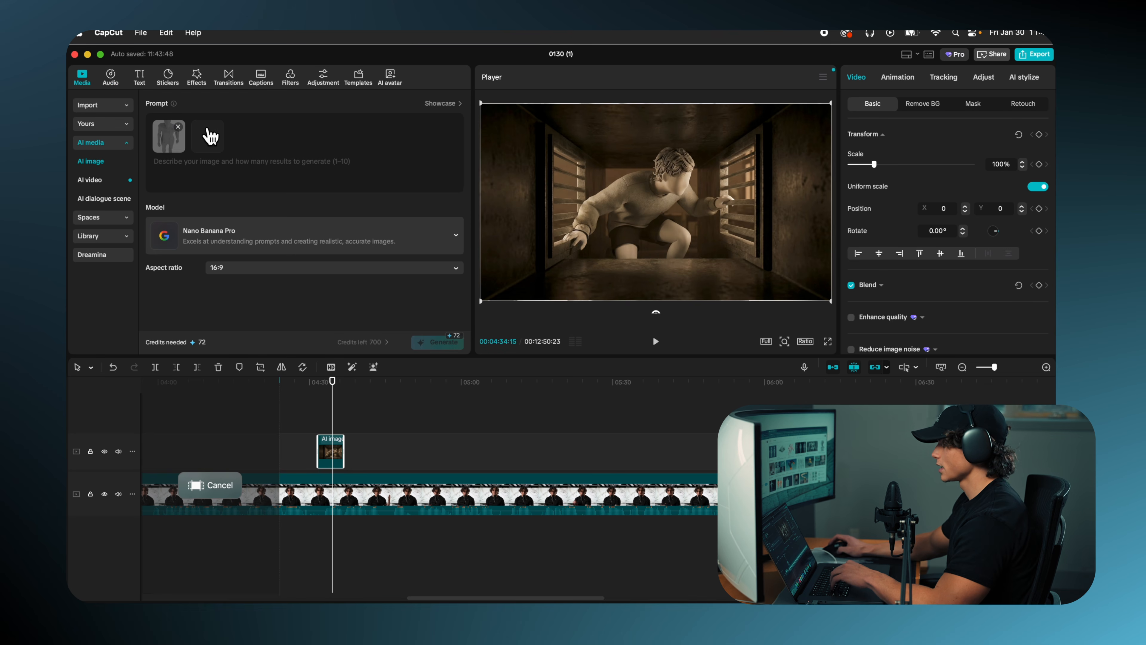
left_click(251, 169)
key("super+v")
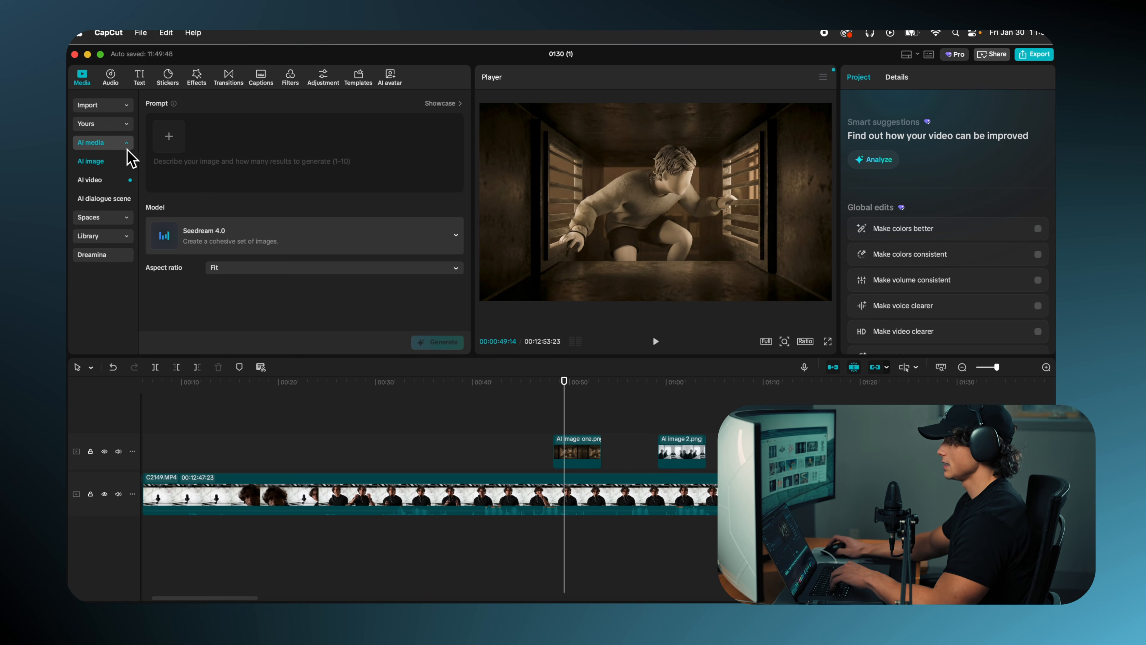
Step: Set up an AI image-to-video generation with the Seedance 1.5 Pro model and a 16:9 aspect ratio
left_click(108, 181)
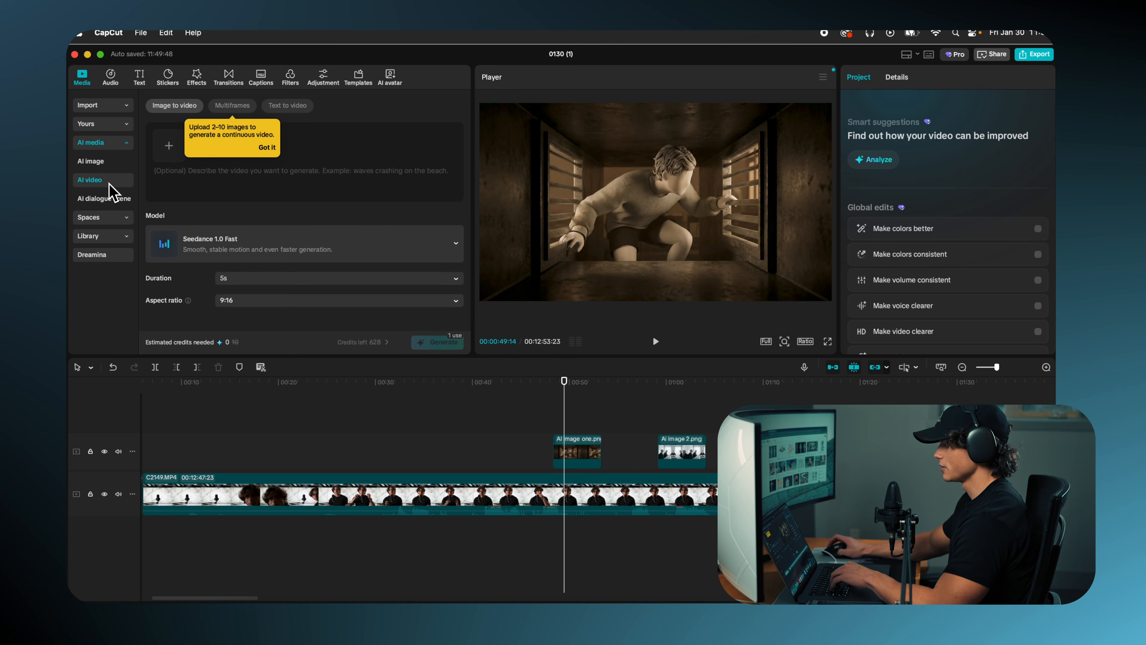
left_click(457, 246)
scroll(402, 300, "down", 2)
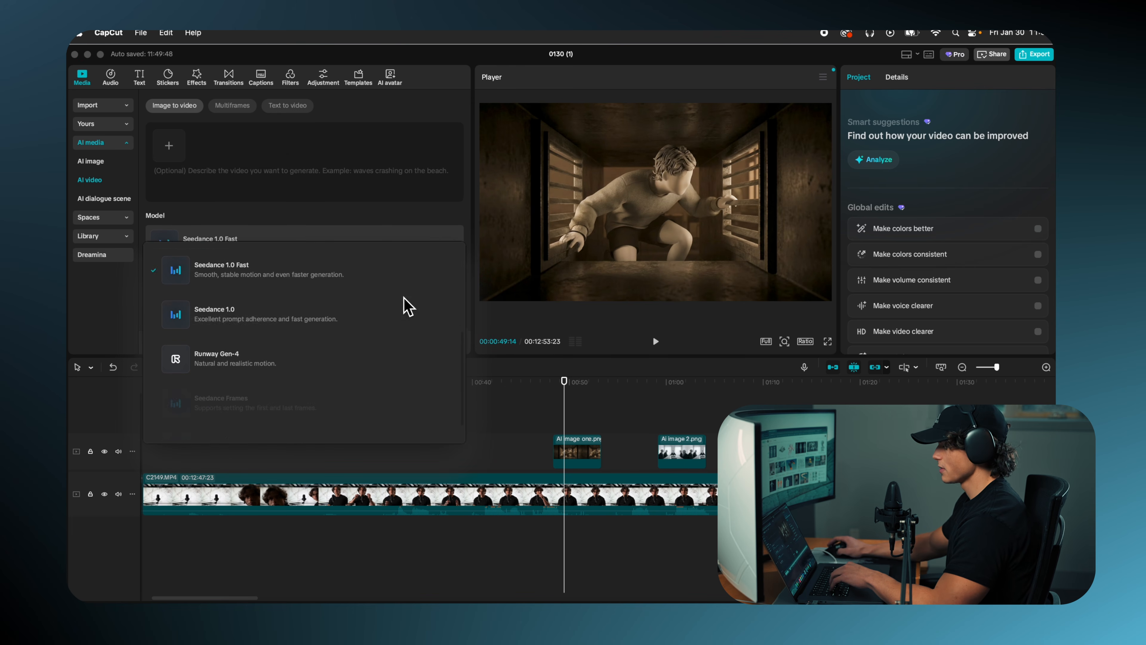
scroll(402, 300, "up", 5)
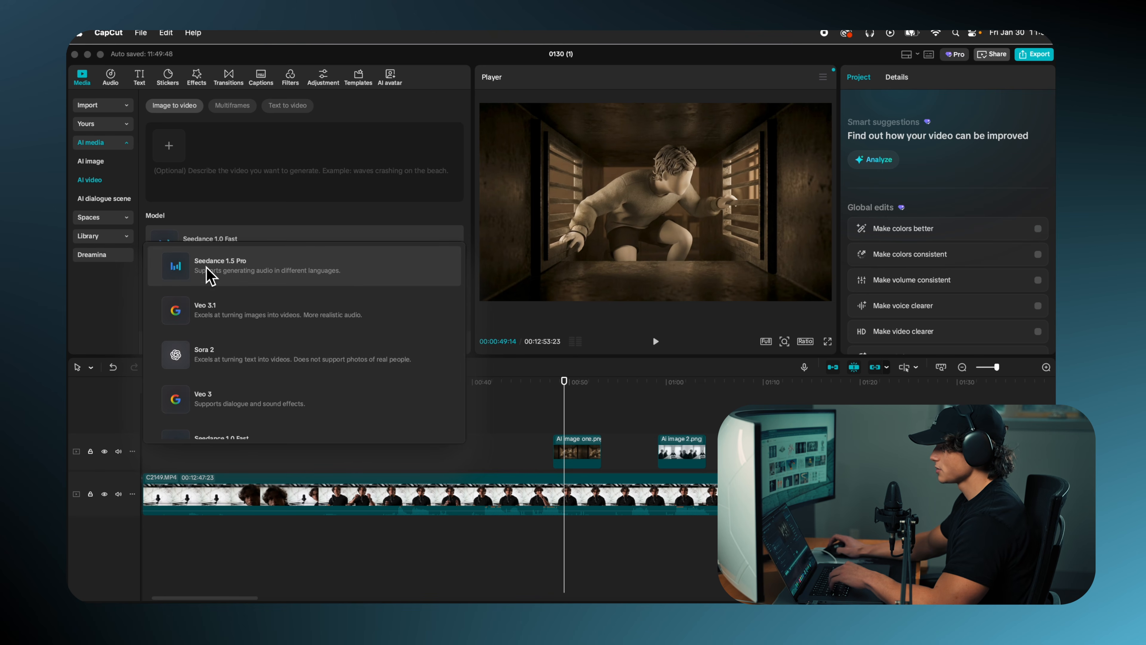
left_click(308, 273)
left_click(314, 284)
left_click(312, 279)
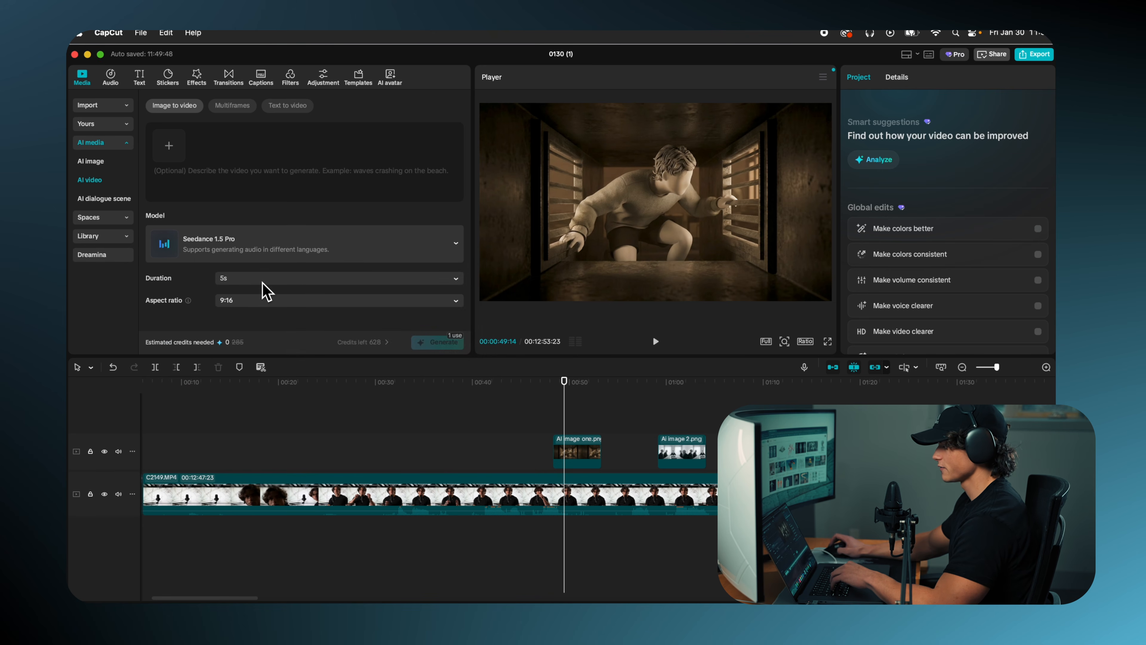
left_click(268, 302)
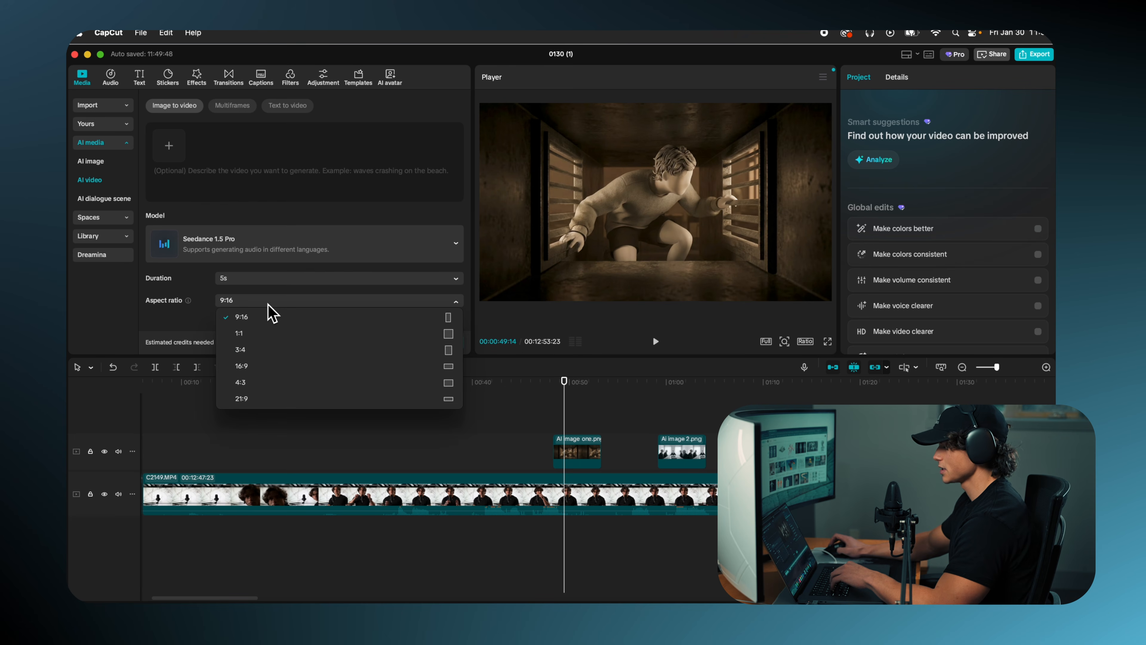
left_click(264, 366)
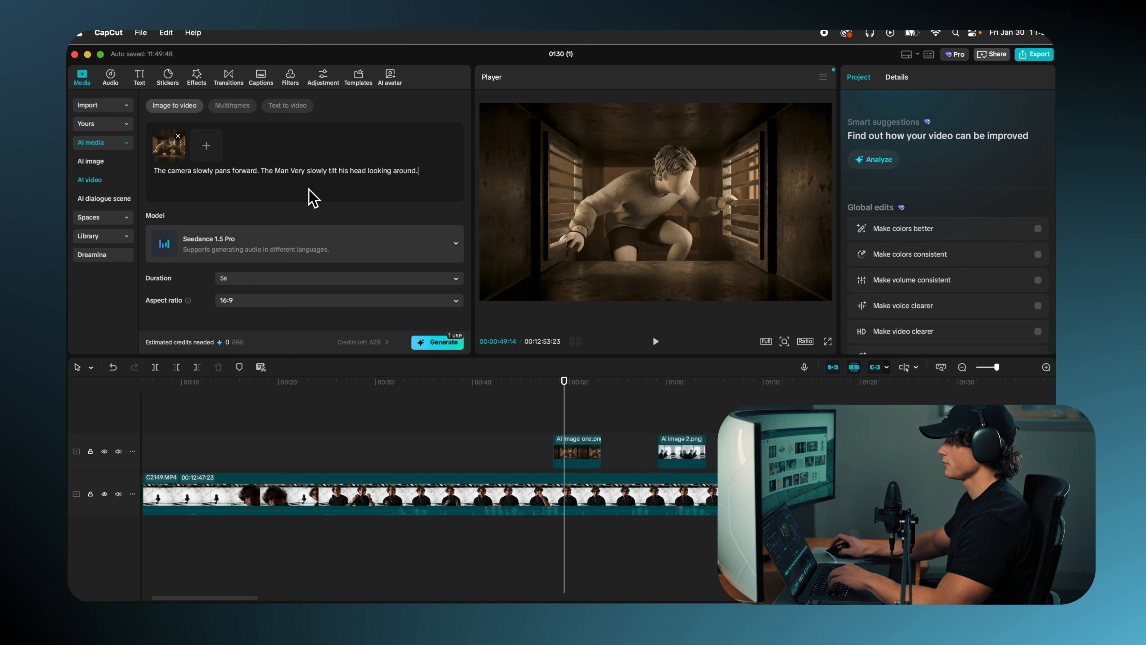
Step: Generate the 5s video from the vent image with the prompt "The camera slowly pans forward. The Man Very slowly tilt his head looking around."
left_click_drag(309, 172, 322, 176)
left_click(336, 188)
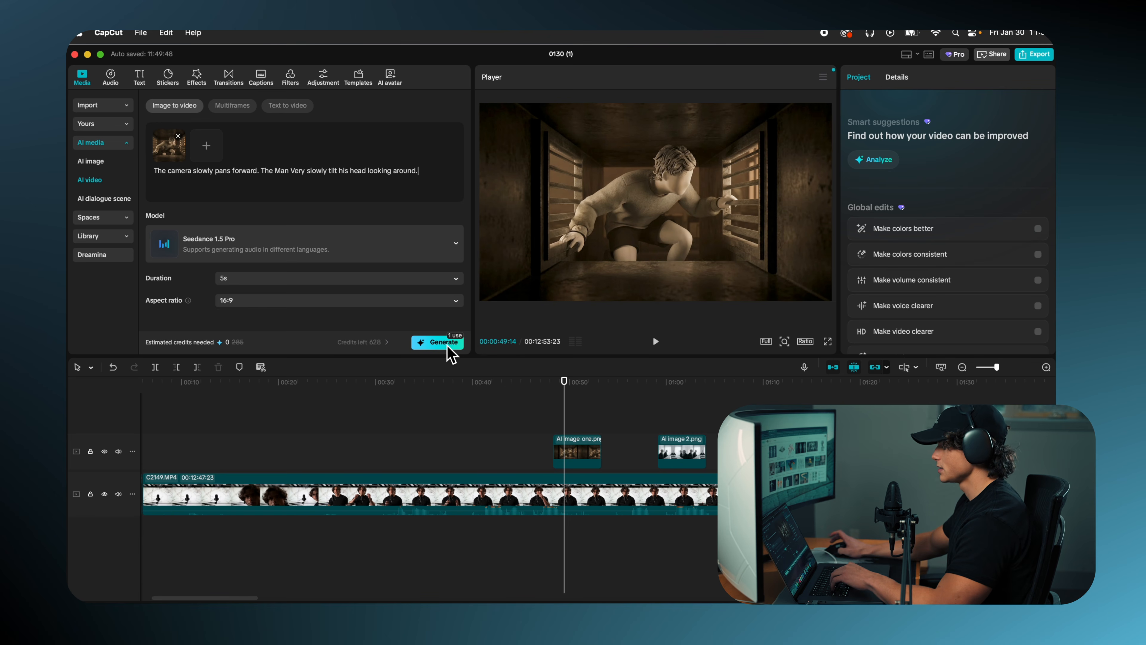
left_click(437, 342)
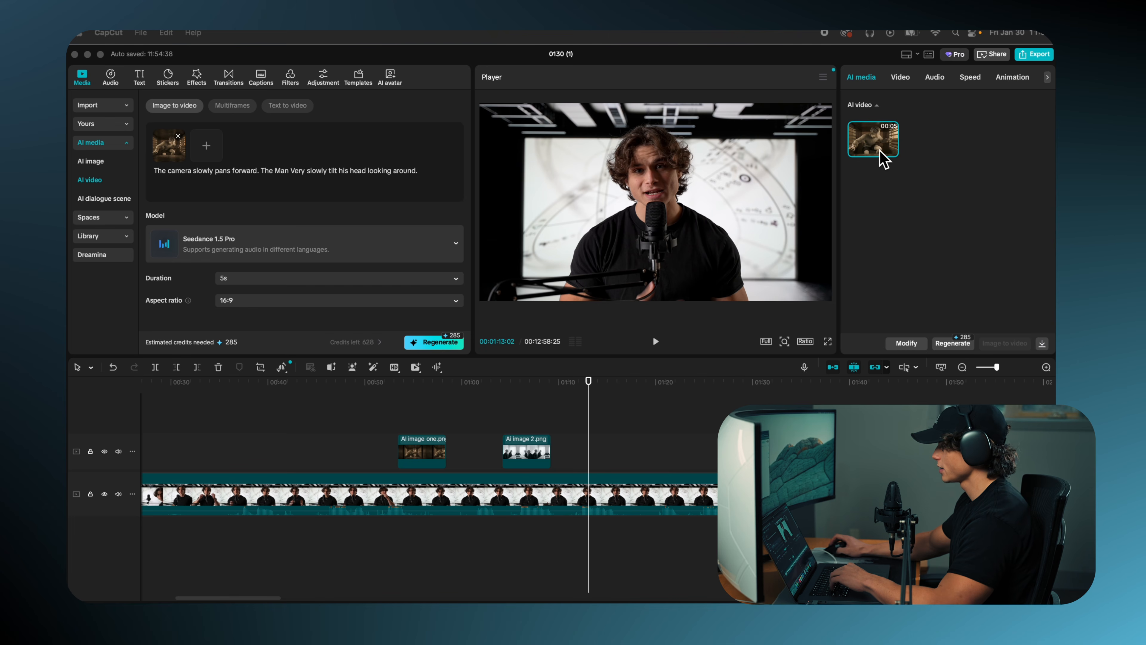
Step: Place the generated AI video over the AI image one.png clip at about 00:00:53 and play it back
scroll(568, 399, "left", 5)
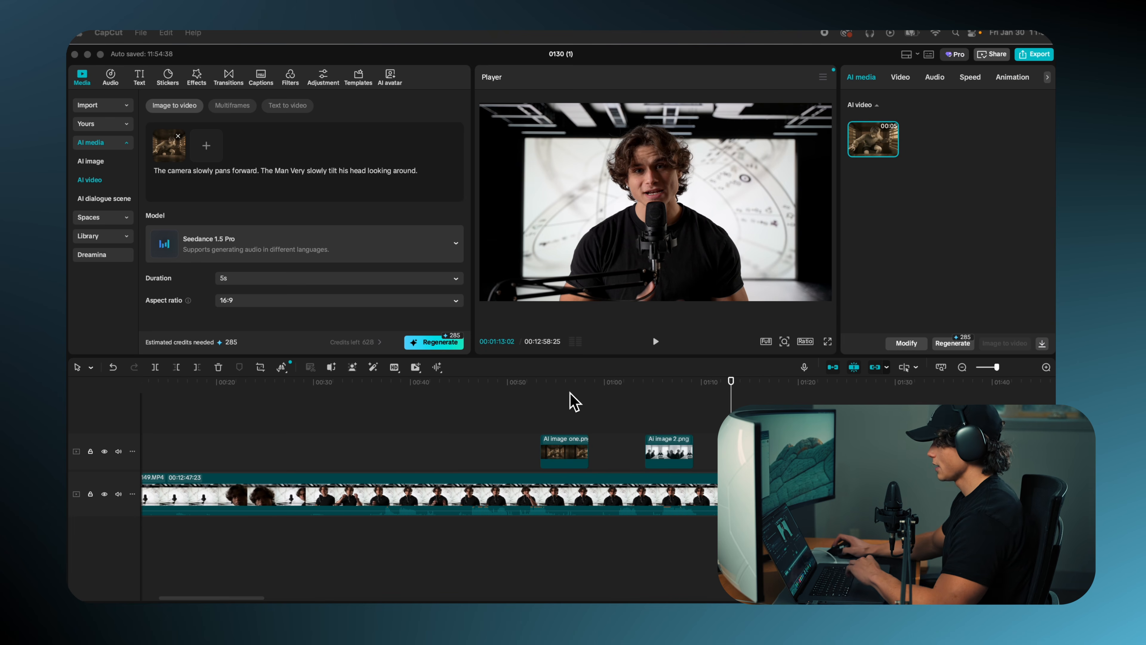
left_click(548, 402)
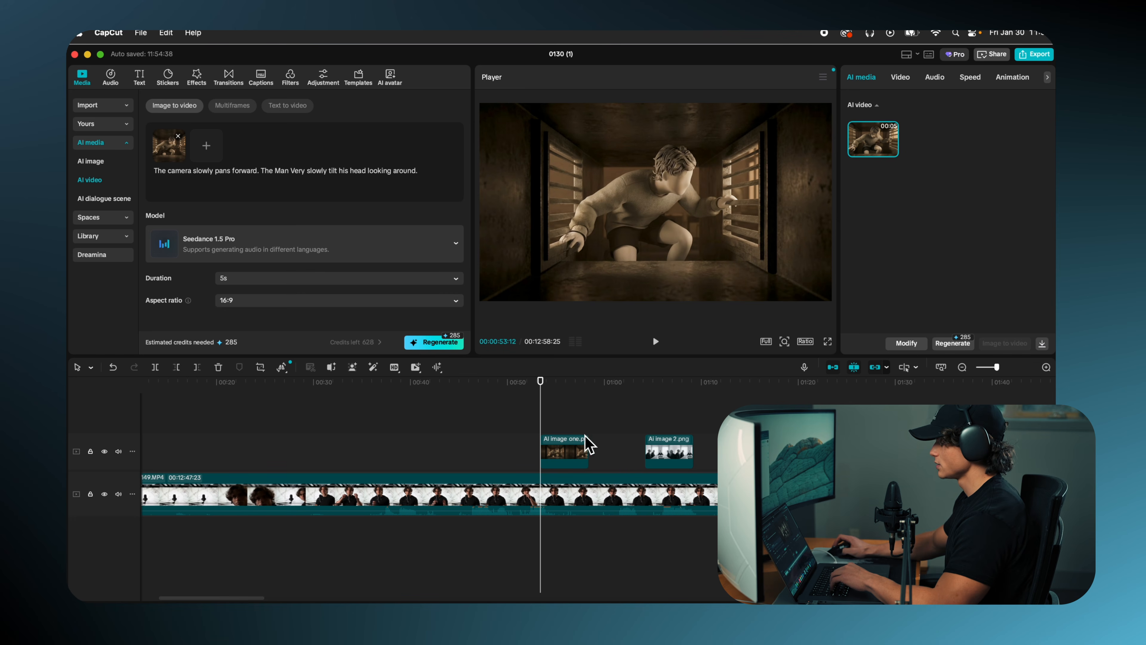
left_click_drag(870, 146, 540, 460)
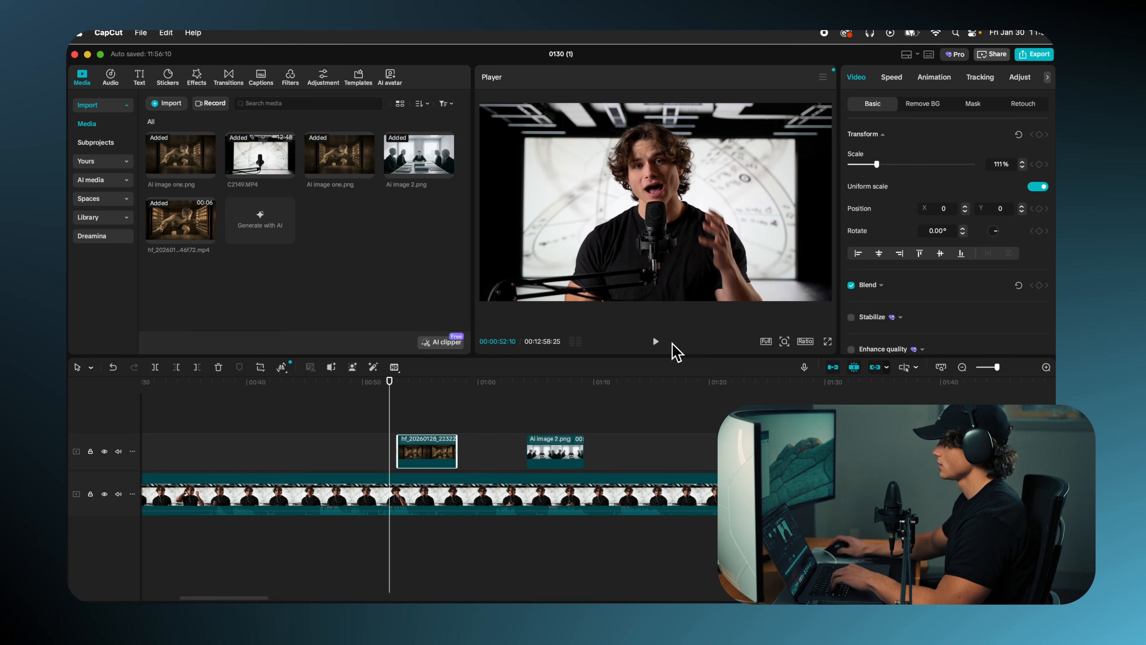
left_click(657, 342)
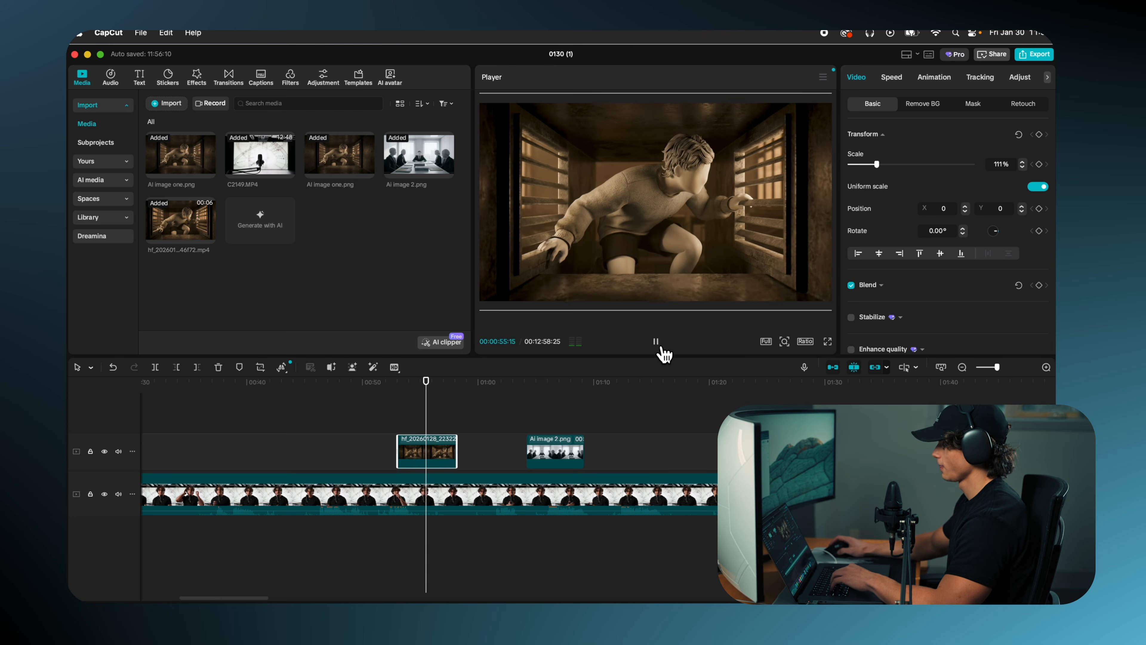
left_click(657, 342)
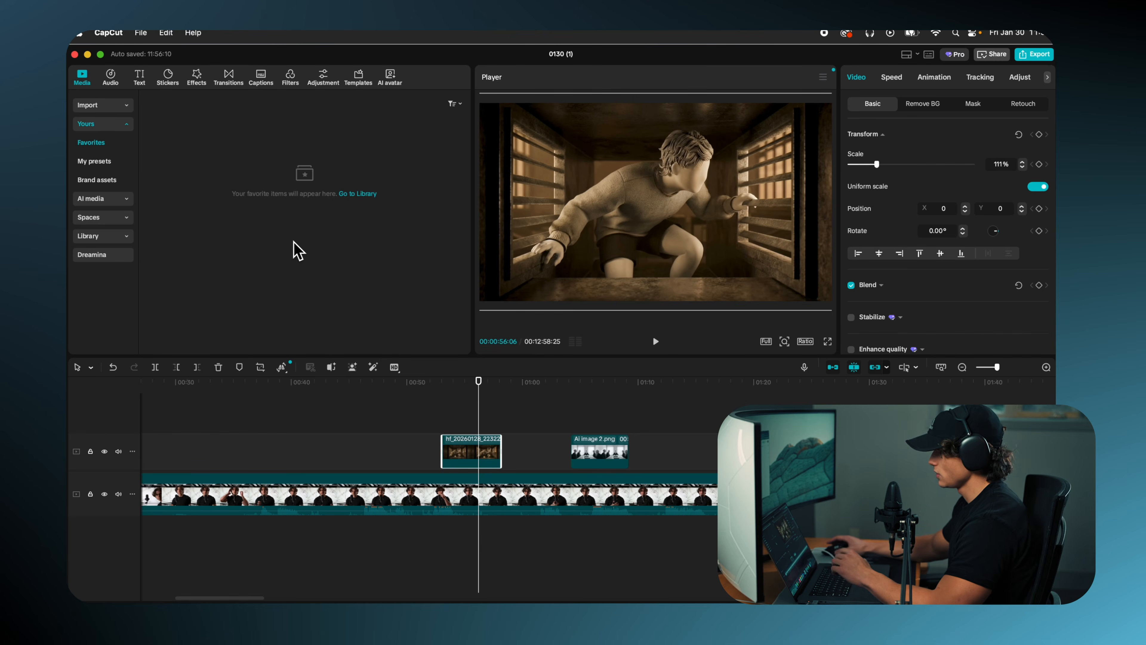
Step: Try the male text-to-speech voice Rational Author for the dialogue of an AI dialogue scene
left_click(126, 199)
left_click(102, 201)
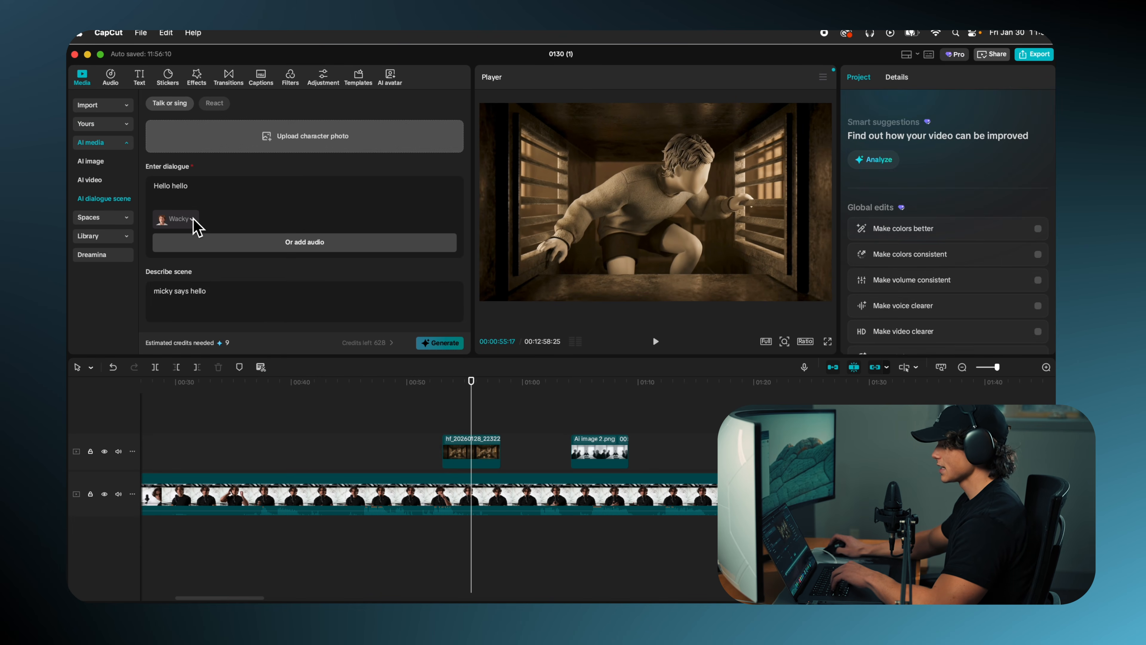
left_click(193, 220)
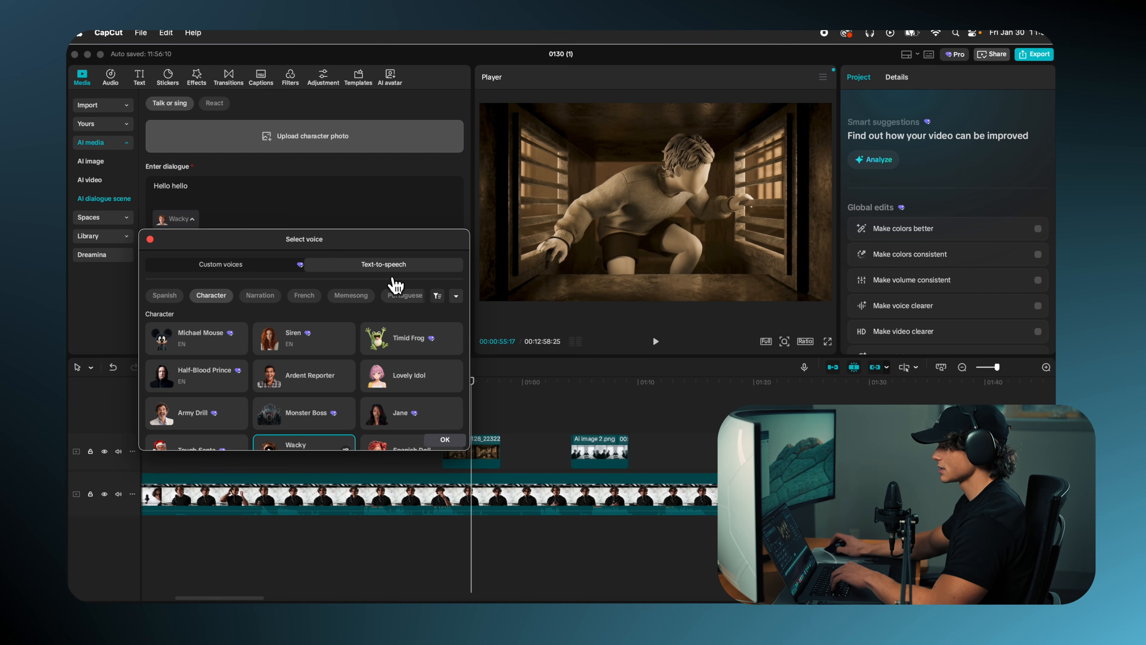
scroll(401, 350, "up", 10)
scroll(401, 351, "up", 10)
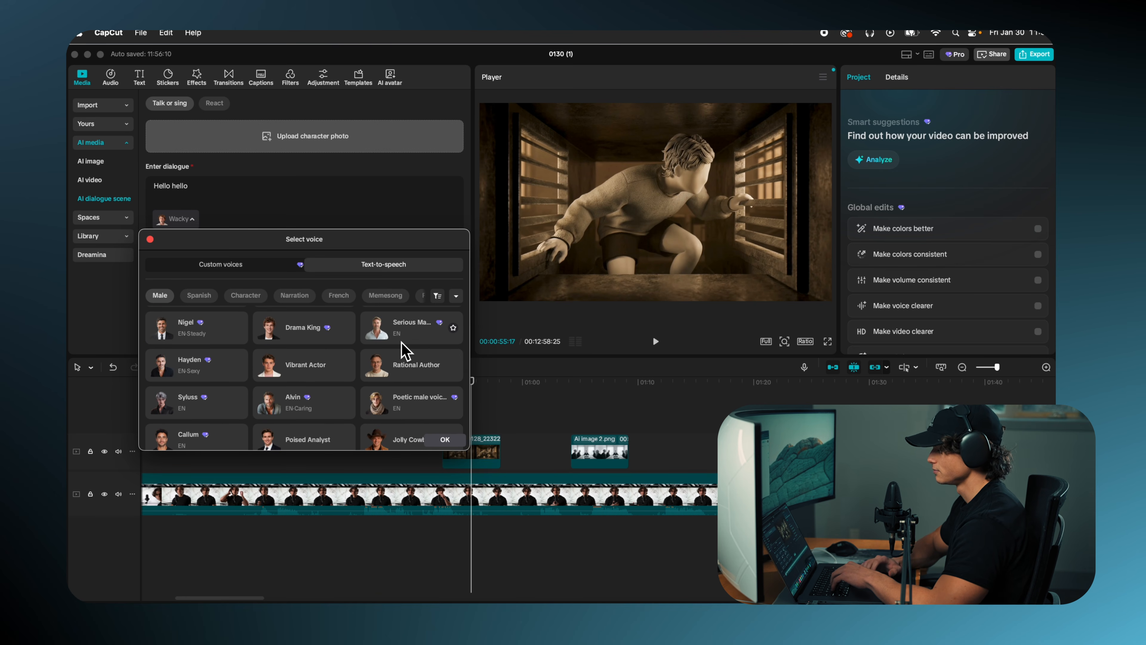
left_click(426, 374)
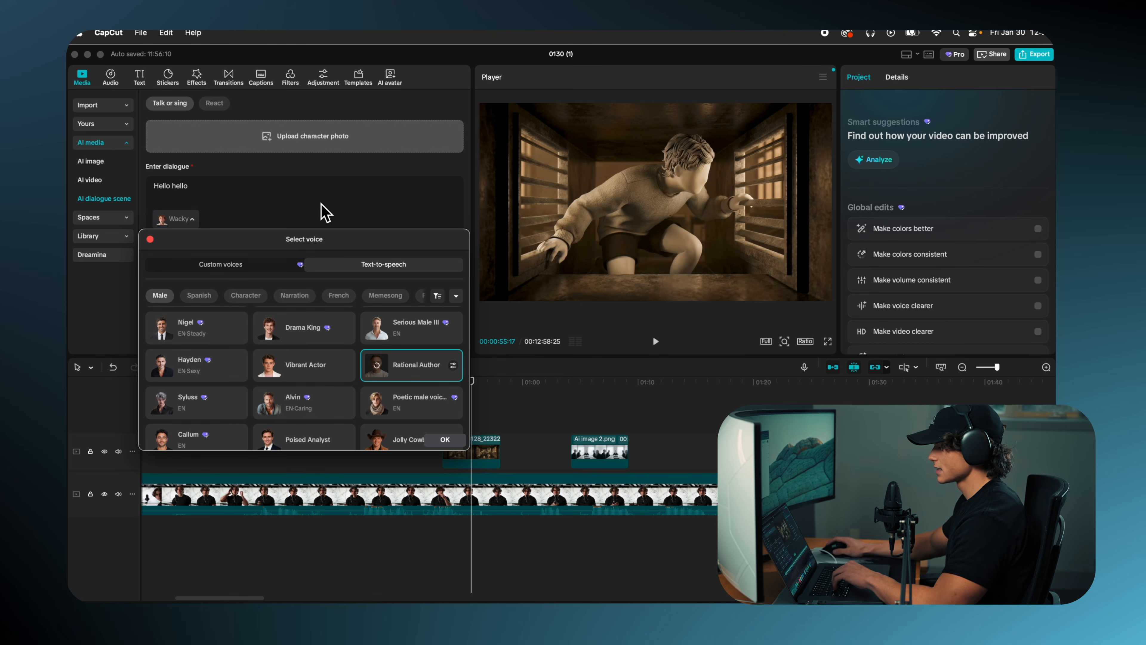
left_click(323, 215)
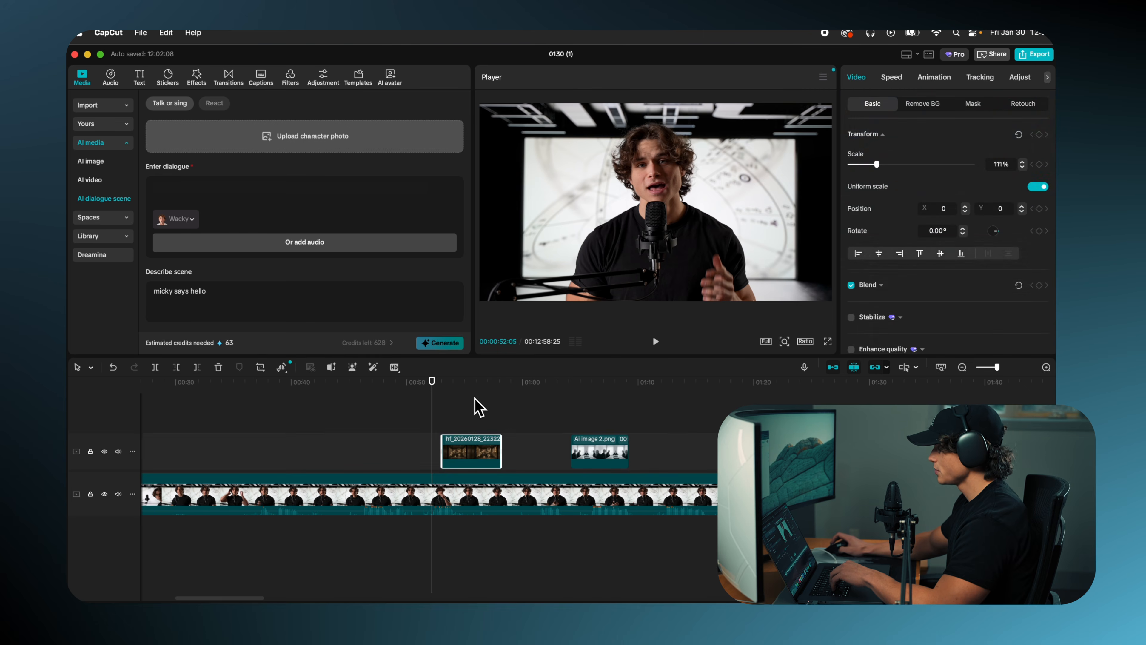
Step: Enable Enhance quality at the UHD level for the AI video clip above the main footage
left_click(485, 400)
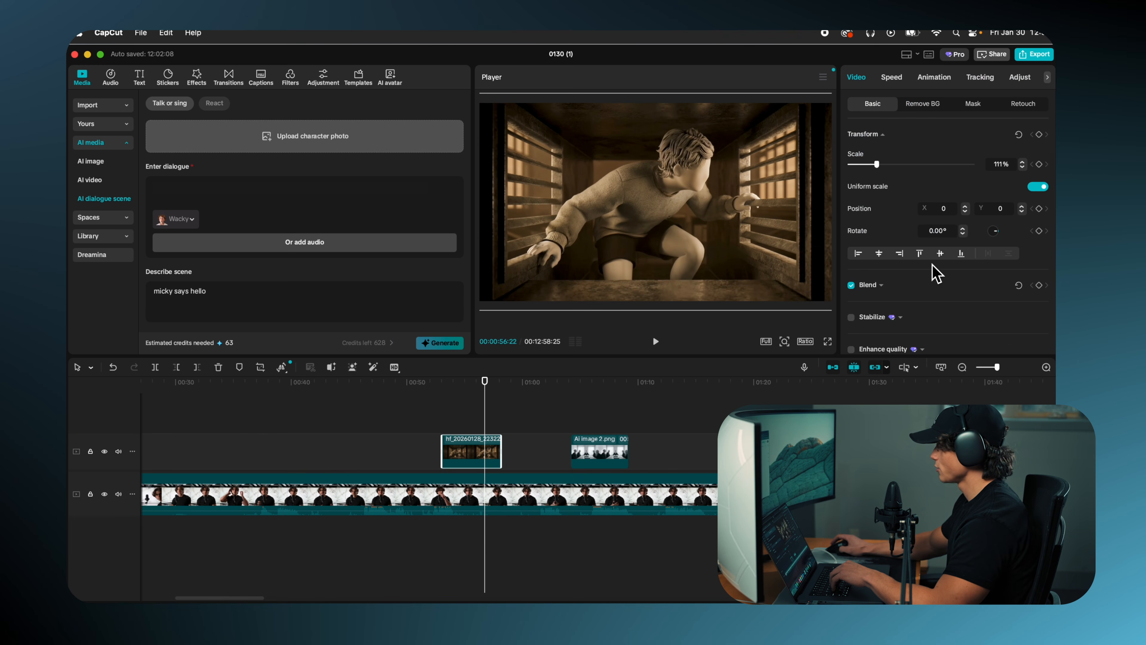
scroll(938, 271, "down", 5)
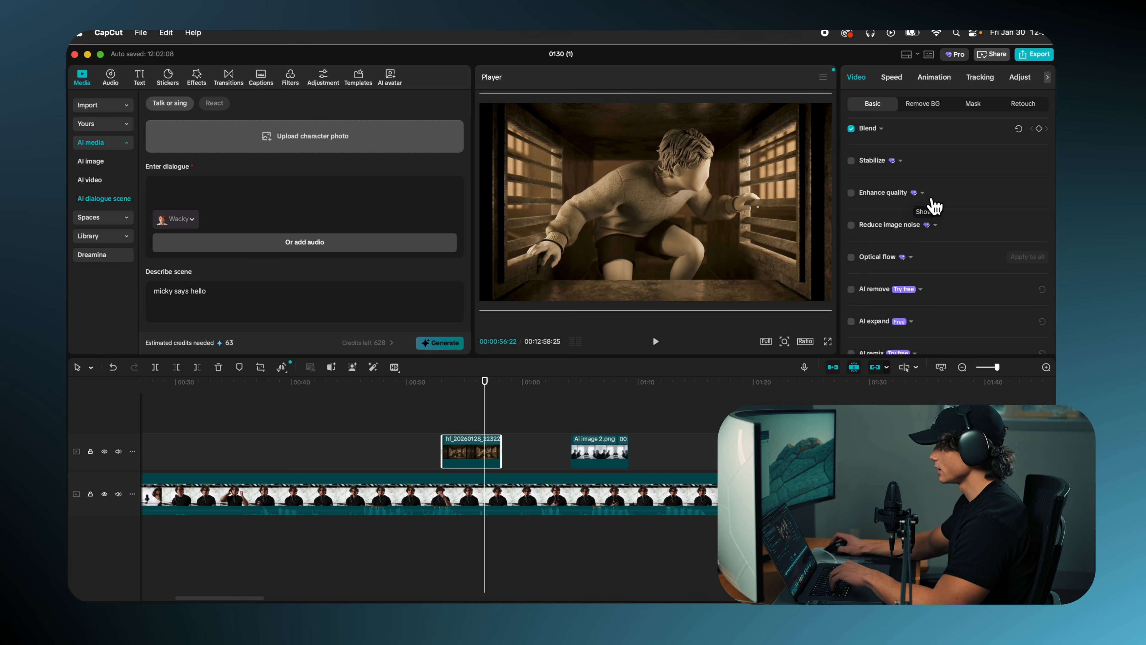
left_click(851, 193)
left_click(945, 215)
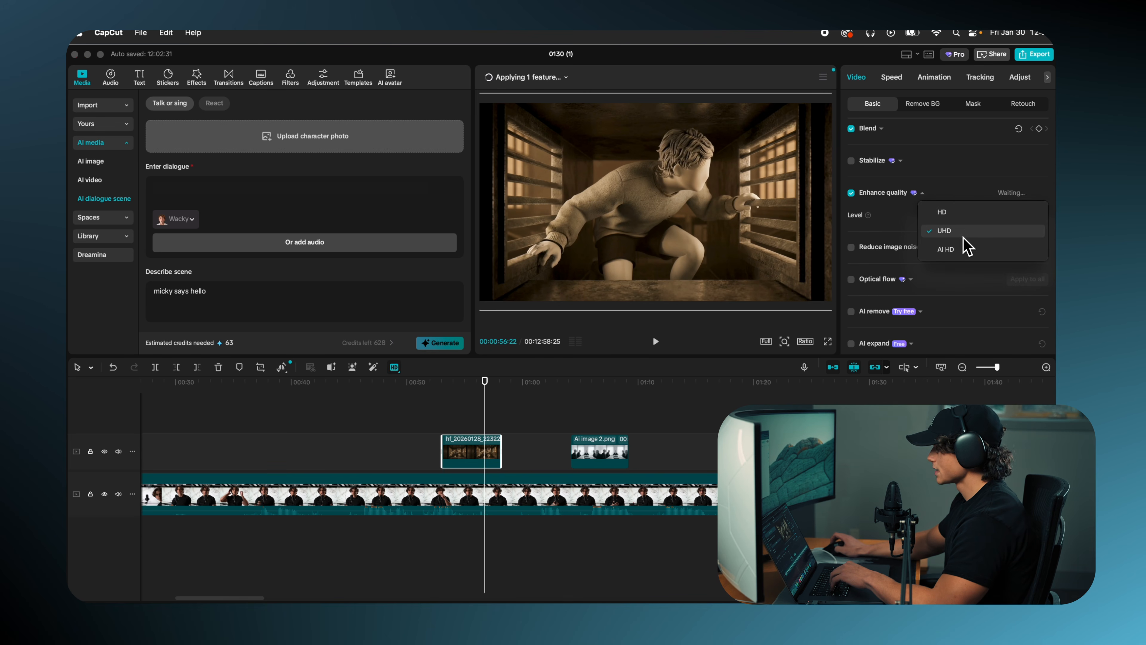
left_click(925, 228)
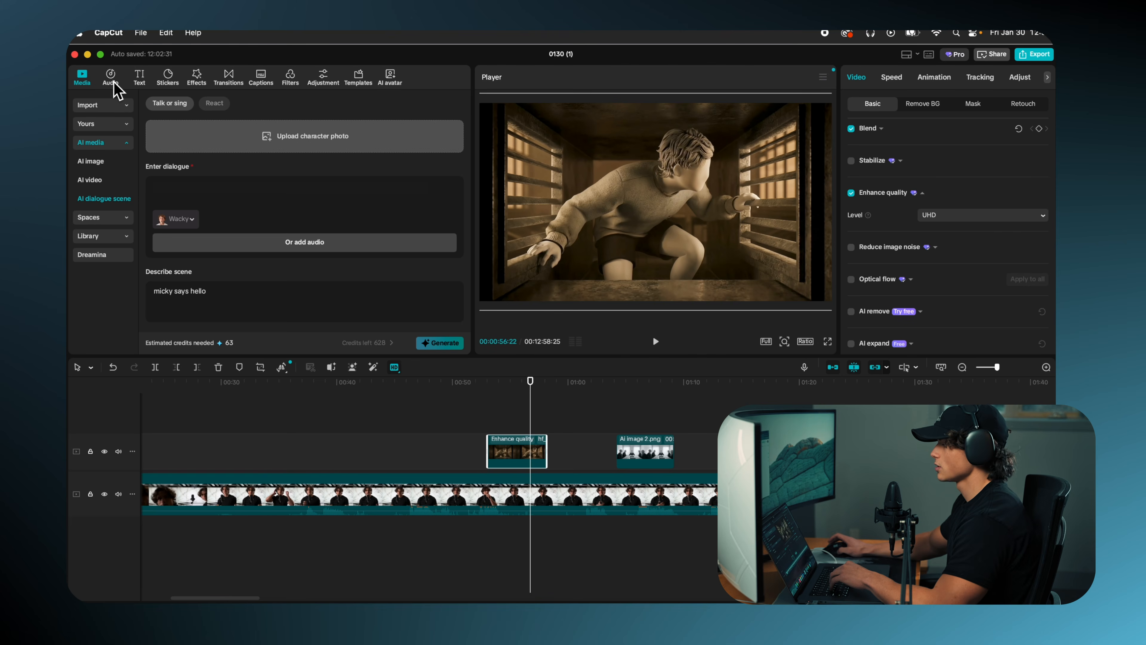
Step: Preview the Classical music track Four Seasons "Winter" 3rd Movement / Vivaldi and add it to the timeline
left_click(111, 77)
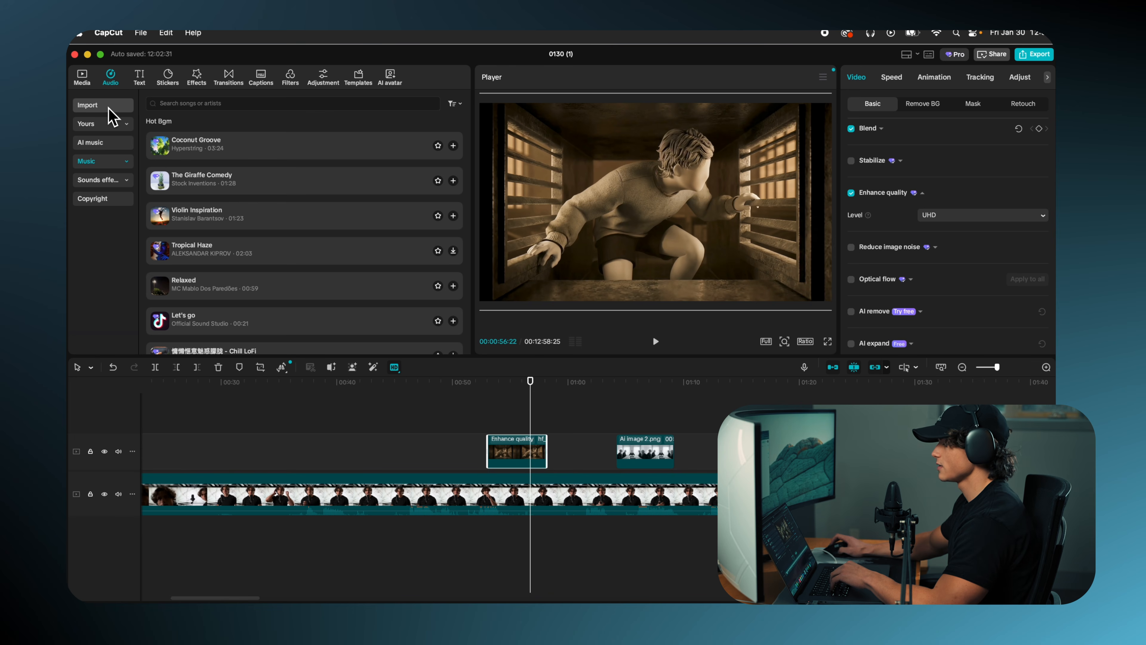
left_click(128, 164)
scroll(116, 228, "down", 8)
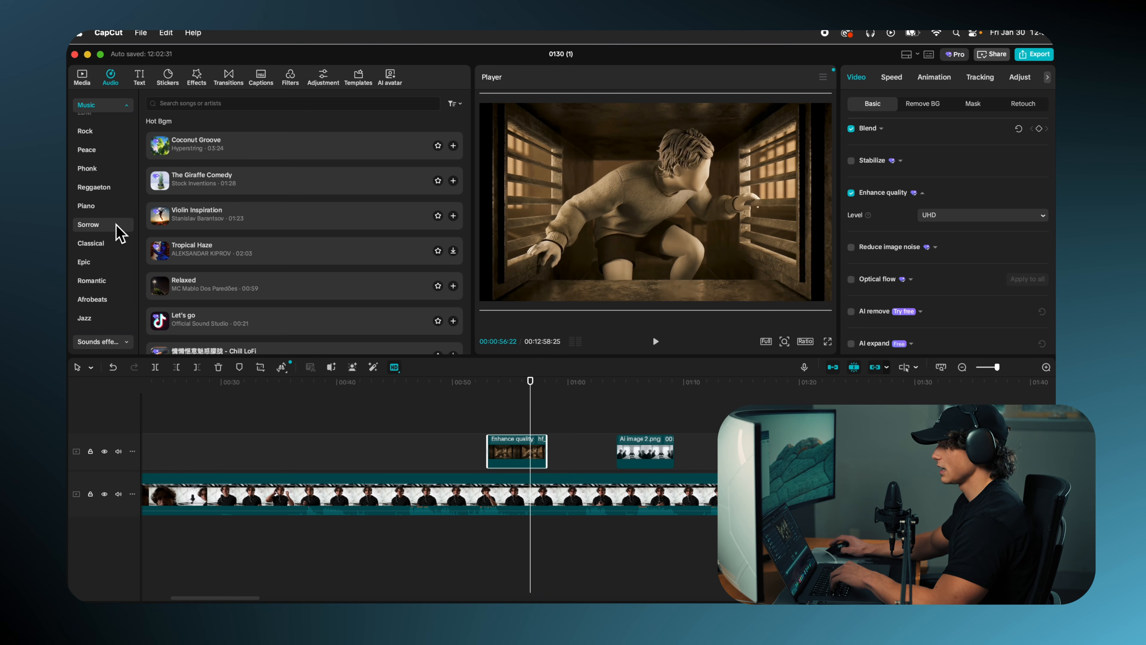
scroll(118, 228, "up", 5)
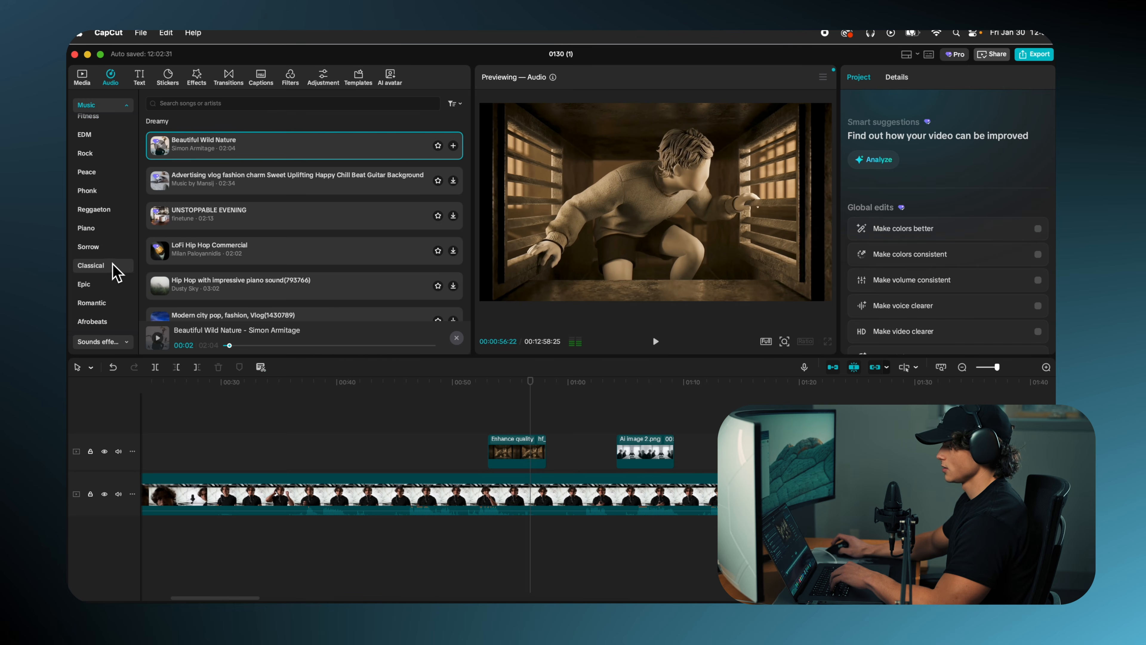
left_click(105, 269)
left_click(198, 204)
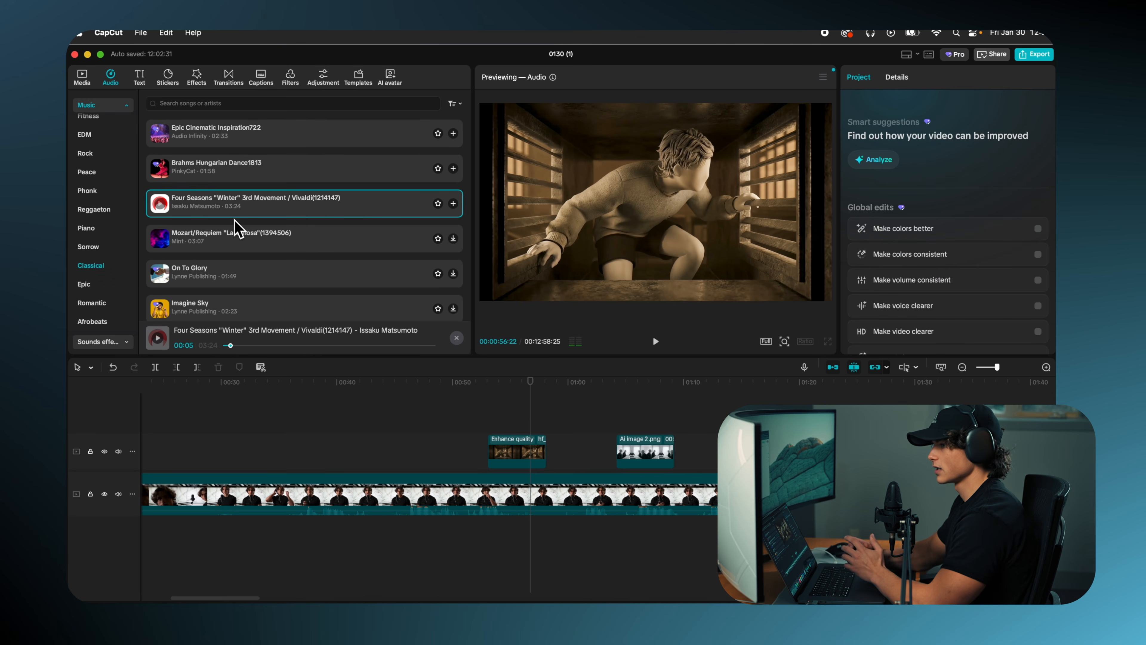
left_click(453, 203)
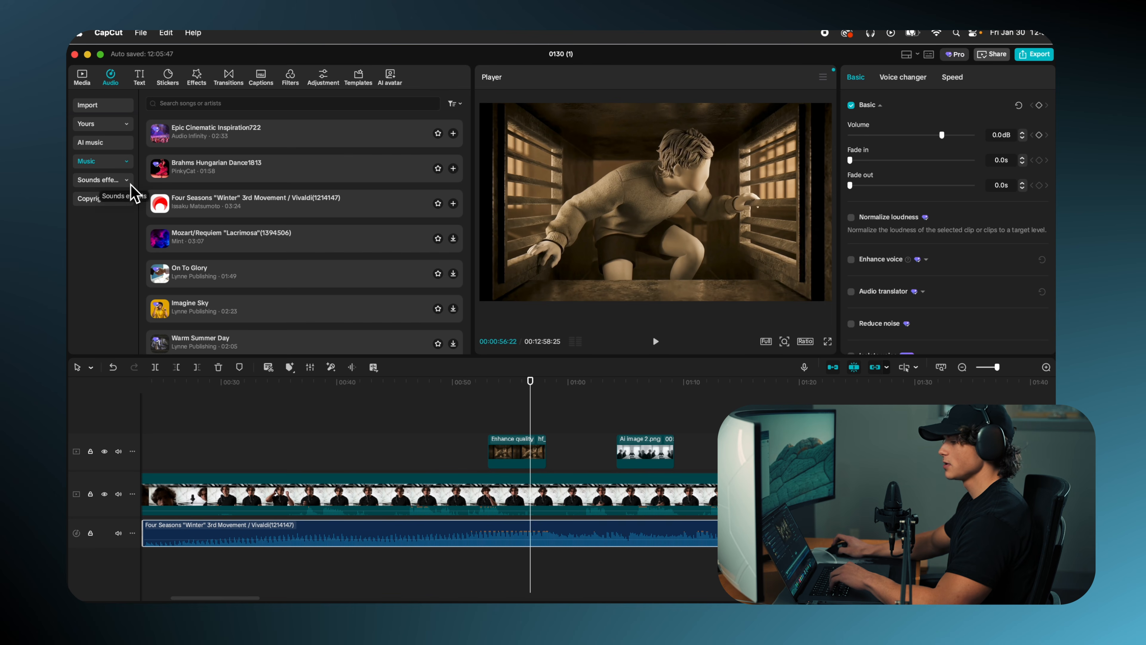
Step: Search the sound effects for "mouse click sound" and place Mouse click 4 right before the enhanced AI video clip at about 00:00:53
left_click(128, 181)
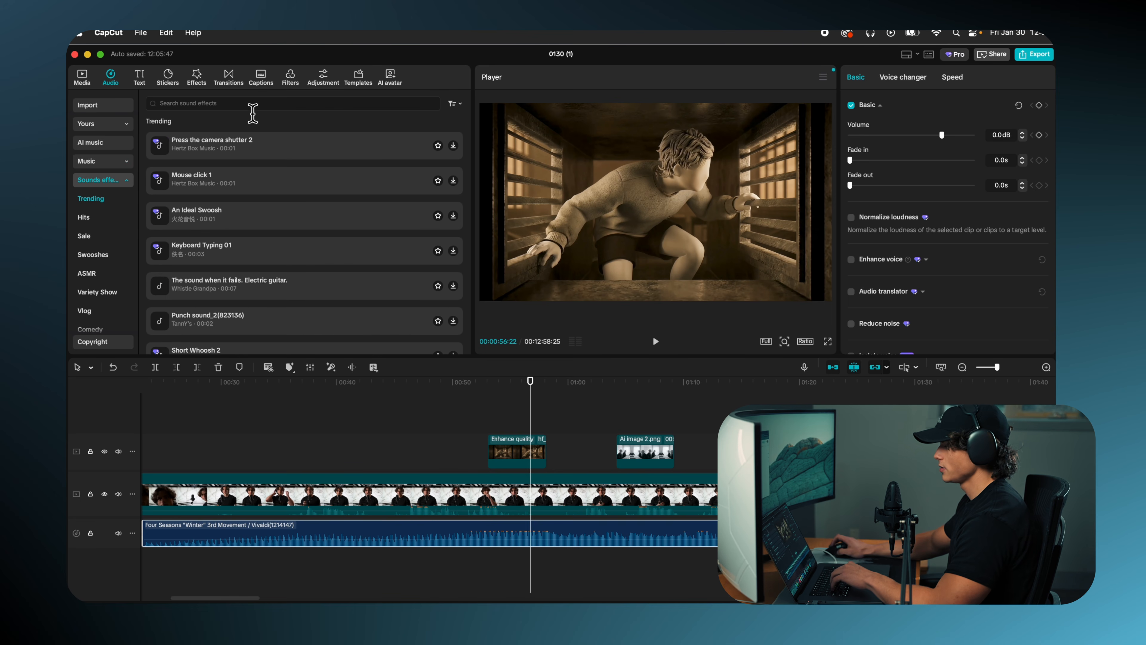
type("mouse click sound")
key("Return")
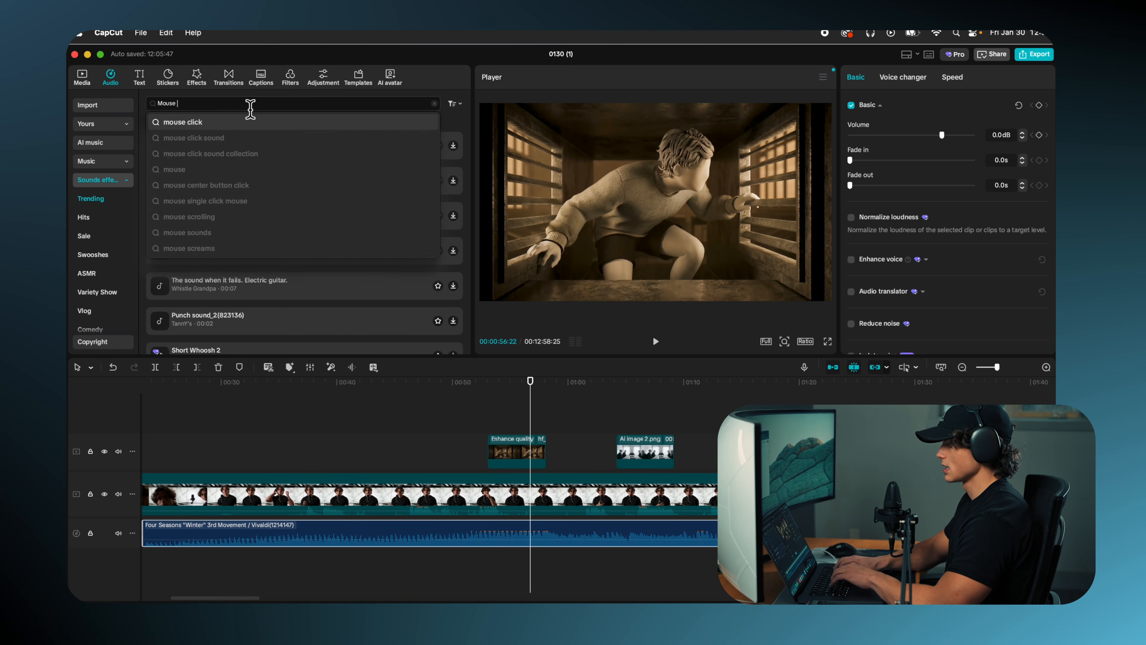
left_click(453, 237)
left_click_drag(537, 561, 481, 560)
left_click_drag(536, 406, 496, 410)
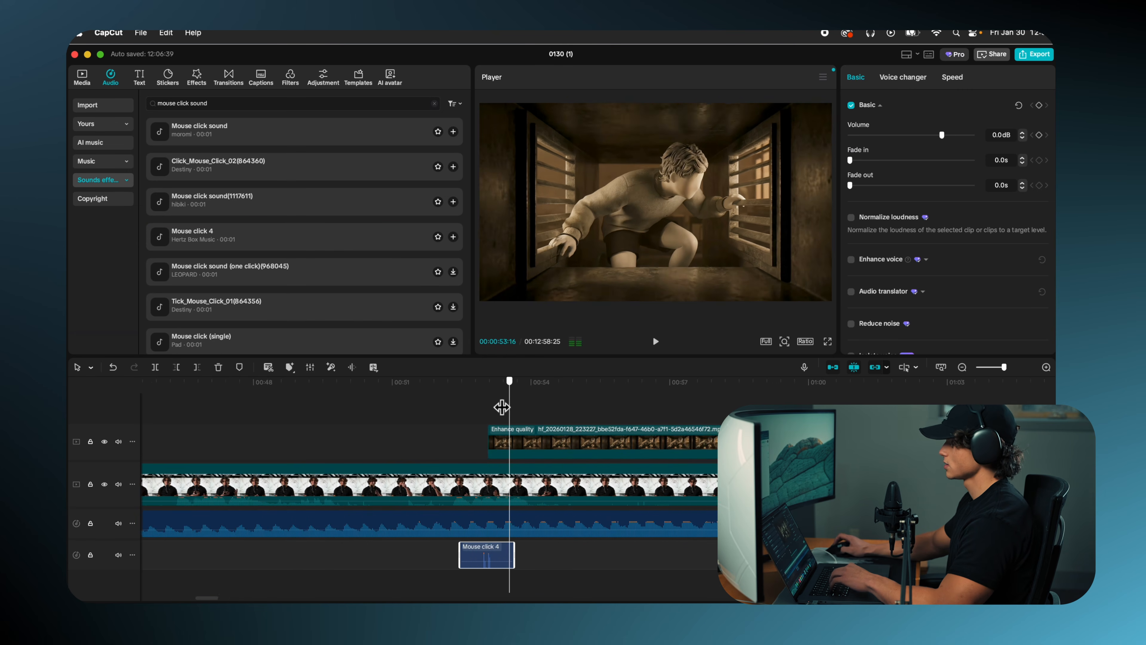
left_click_drag(501, 407, 489, 398)
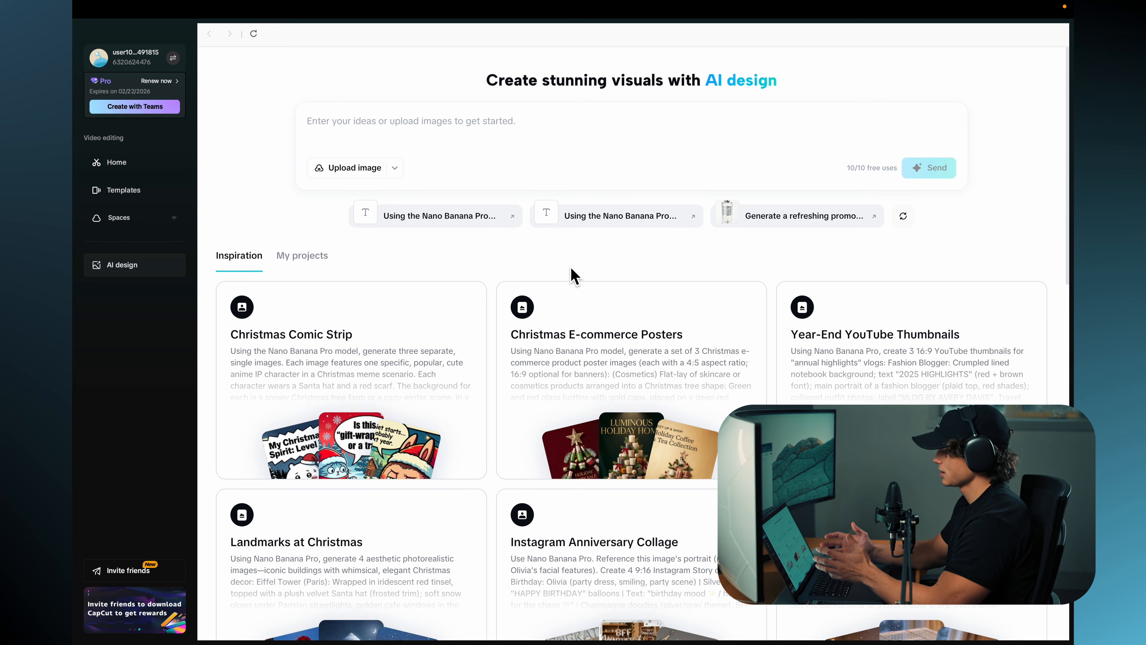
Step: Upload the meeting-room image to the AI design prompt and start the text entry for the idea
left_click(509, 140)
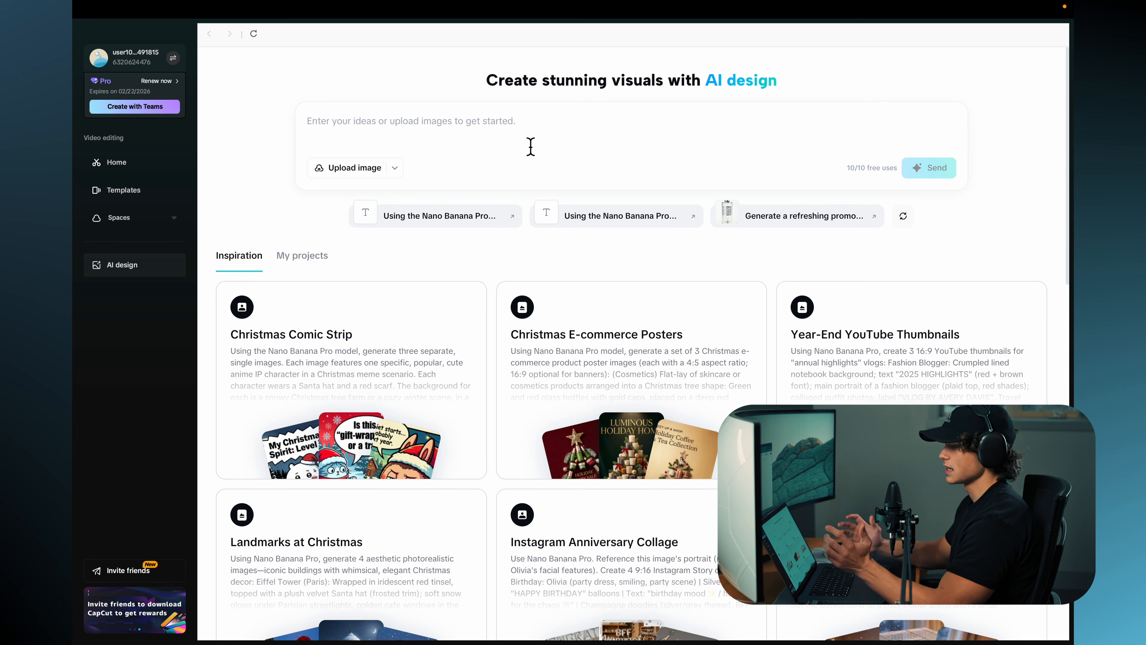
mouse_move(351, 178)
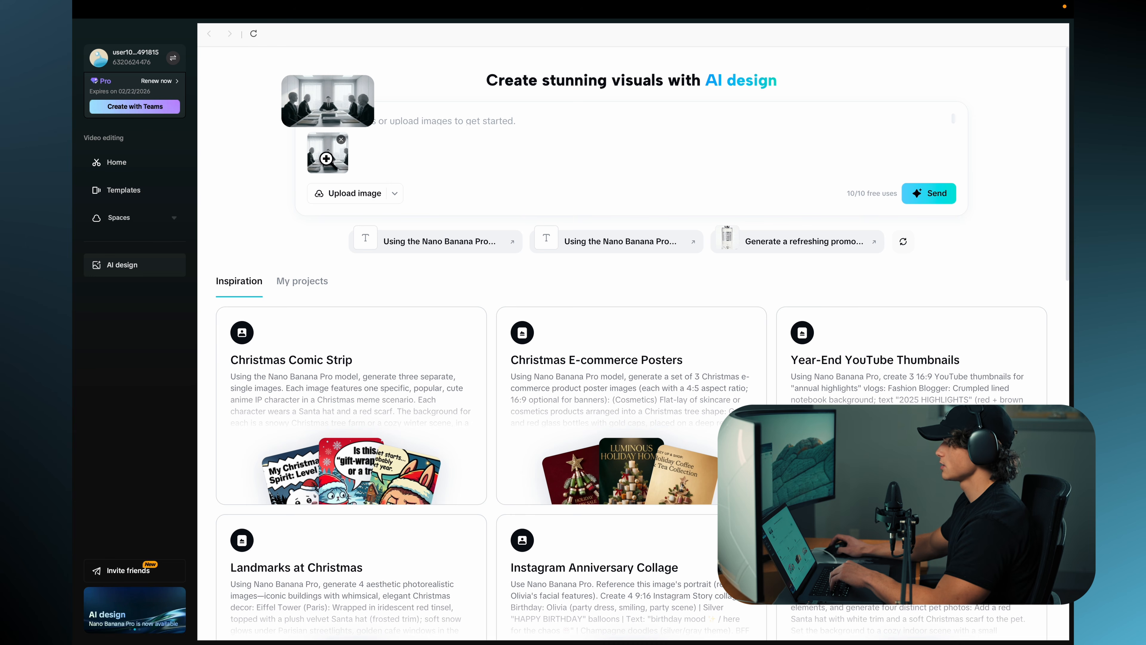
left_click(414, 128)
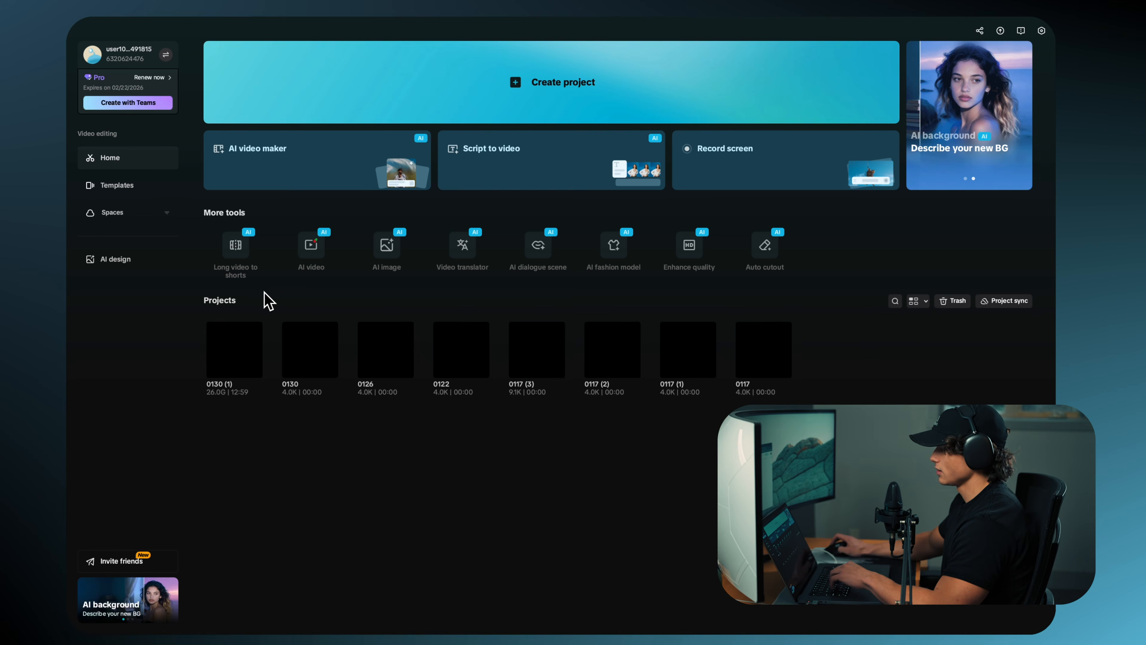
Step: Convert the AI vent video with Long video to shorts, using the white BROWN caption template and the selected duration
left_click(242, 257)
left_click_drag(697, 185, 688, 160)
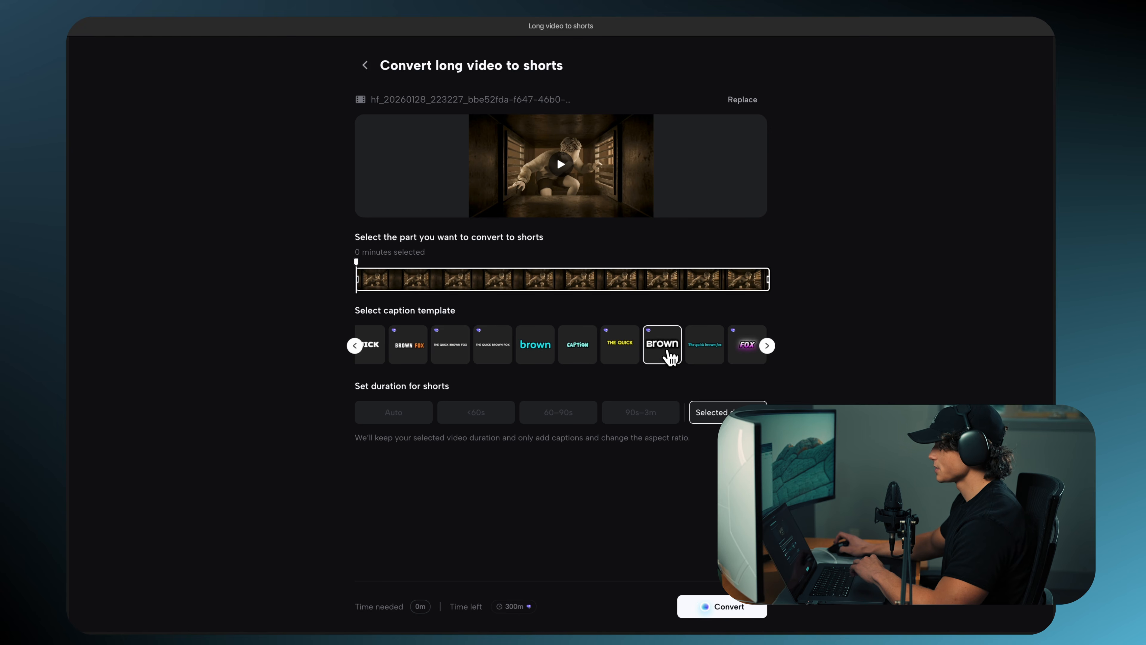
left_click(741, 611)
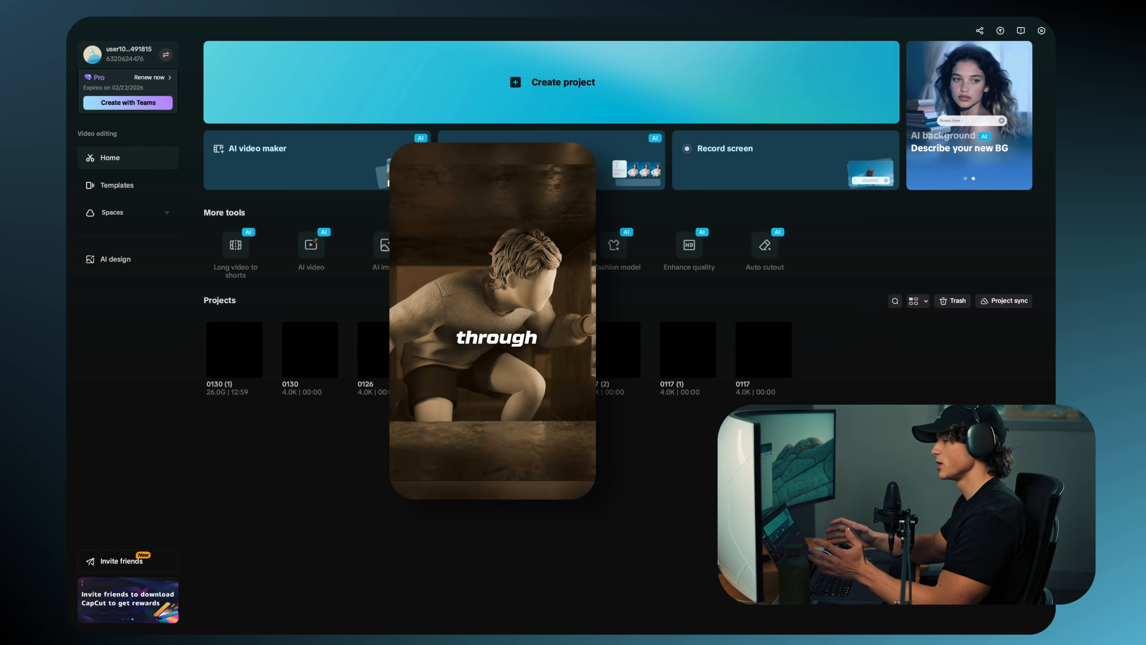